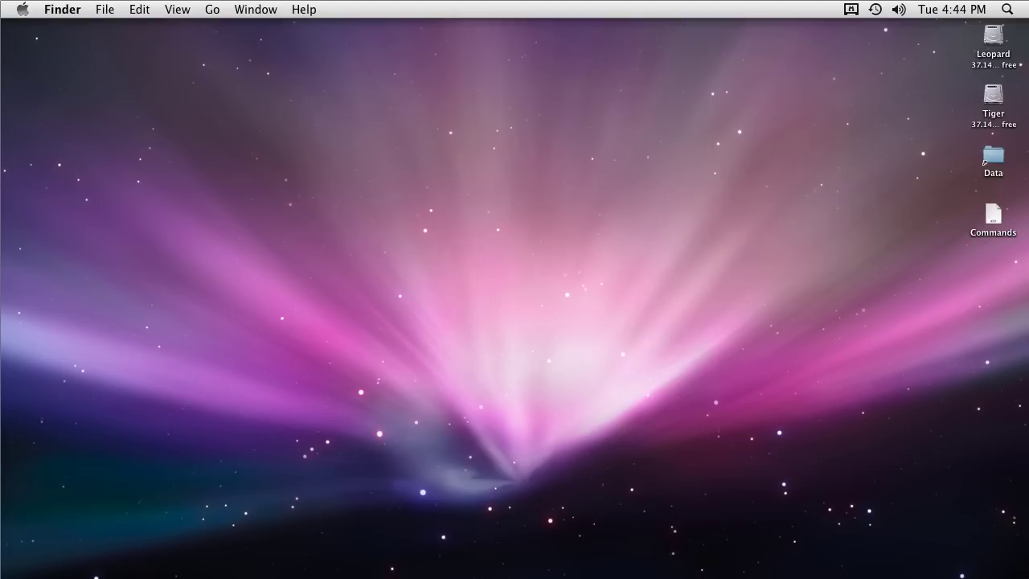
Launch Safari, open the Contoso OWA bookmark and sign in with the domain user name and password
left_click(244, 573)
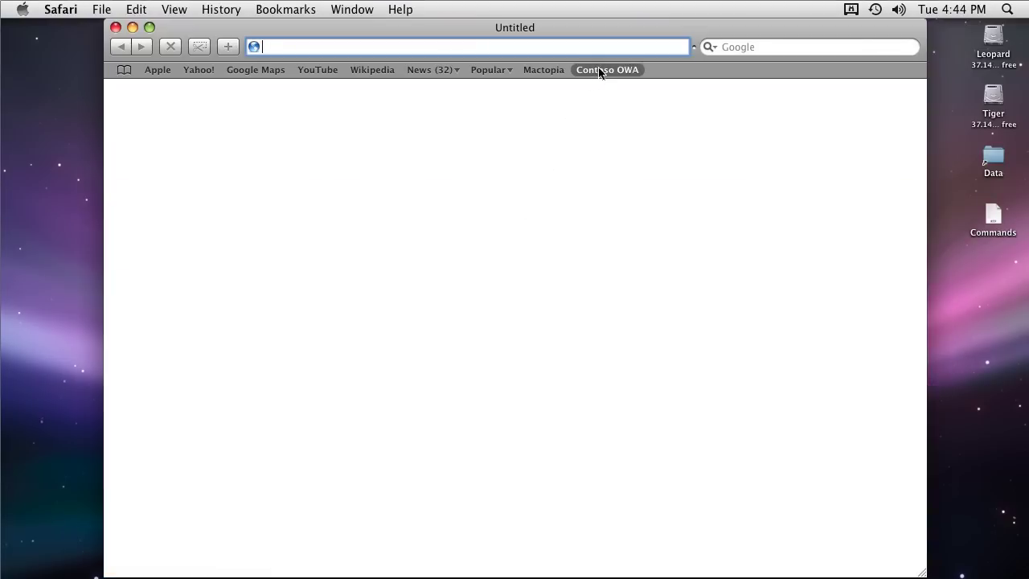
left_click(602, 70)
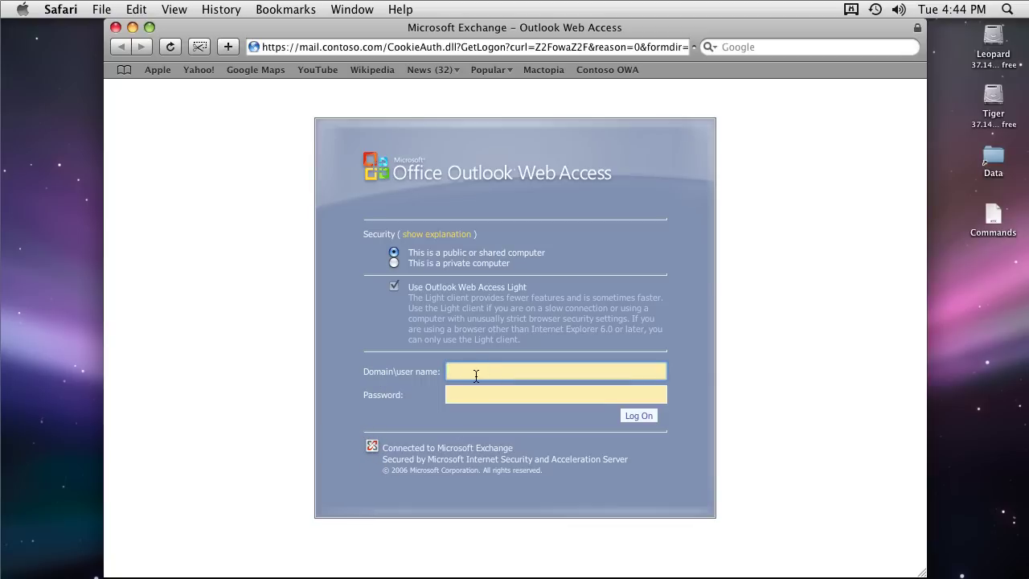
type("contoso\\dan")
key("Tab")
type("pass@word1")
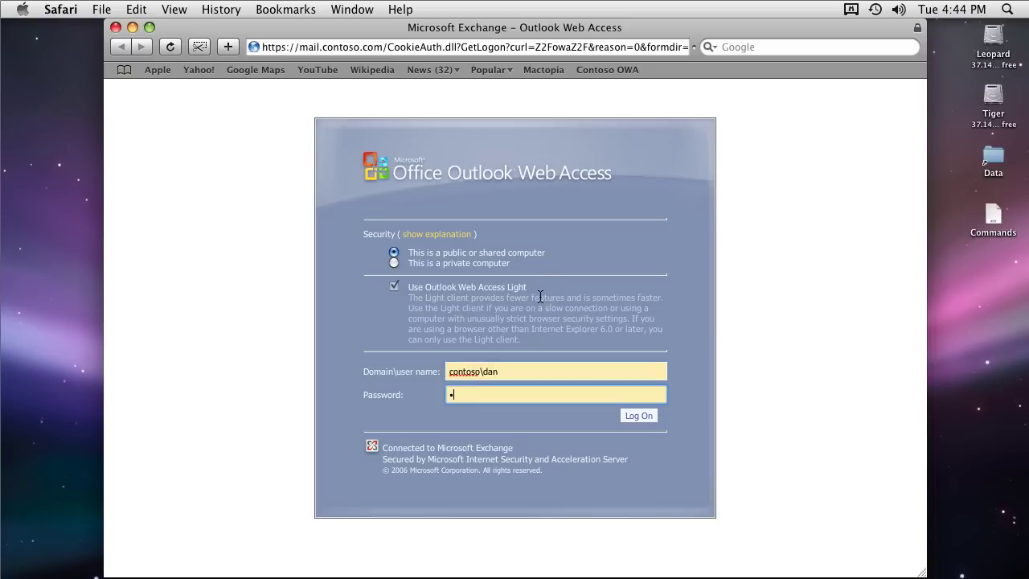
key("Return")
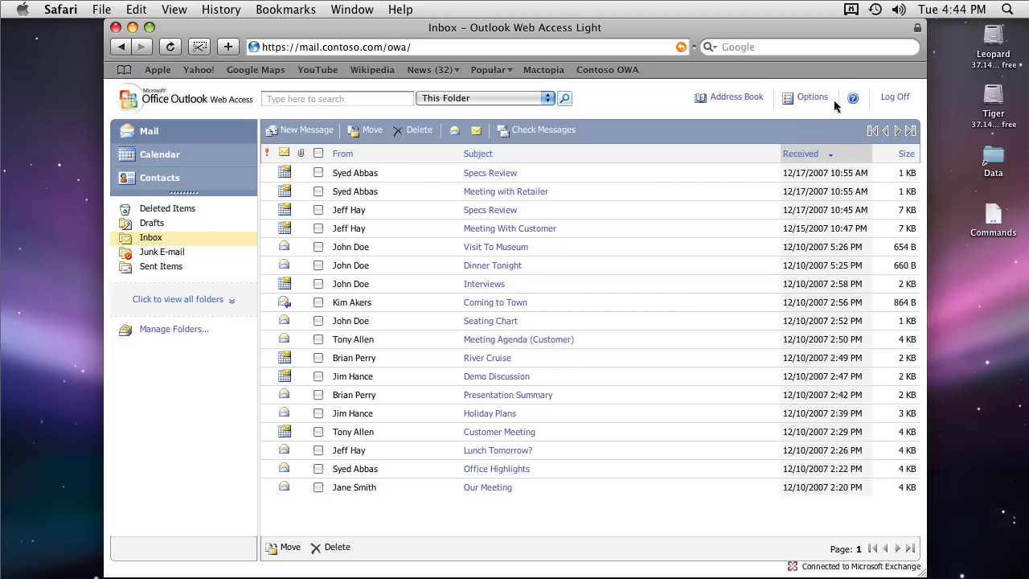
Review OWA 8.1.336.0 and Client Access/Mailbox 8.1.240.0 versions on the About page, then log off
left_click(814, 98)
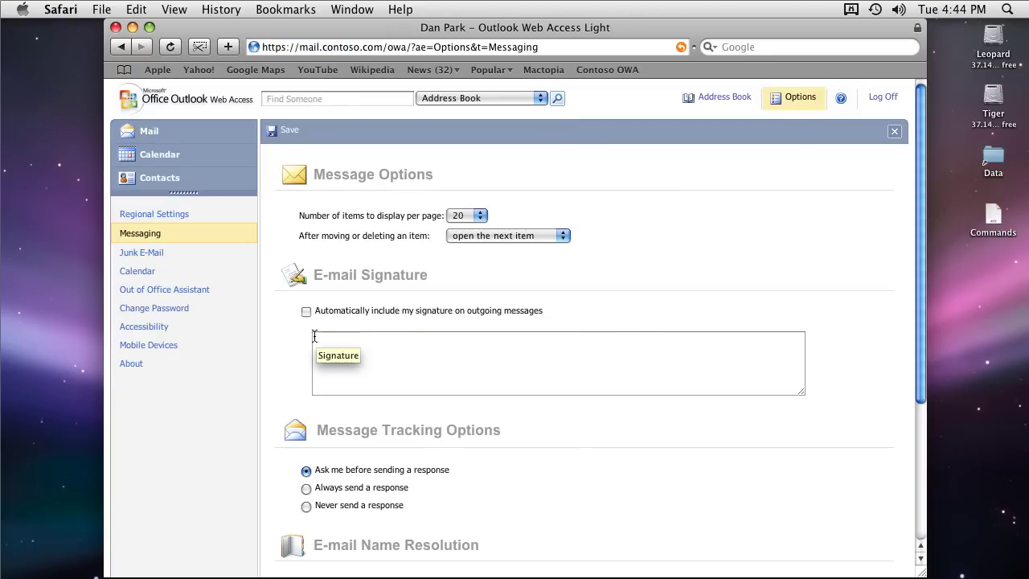
left_click(131, 364)
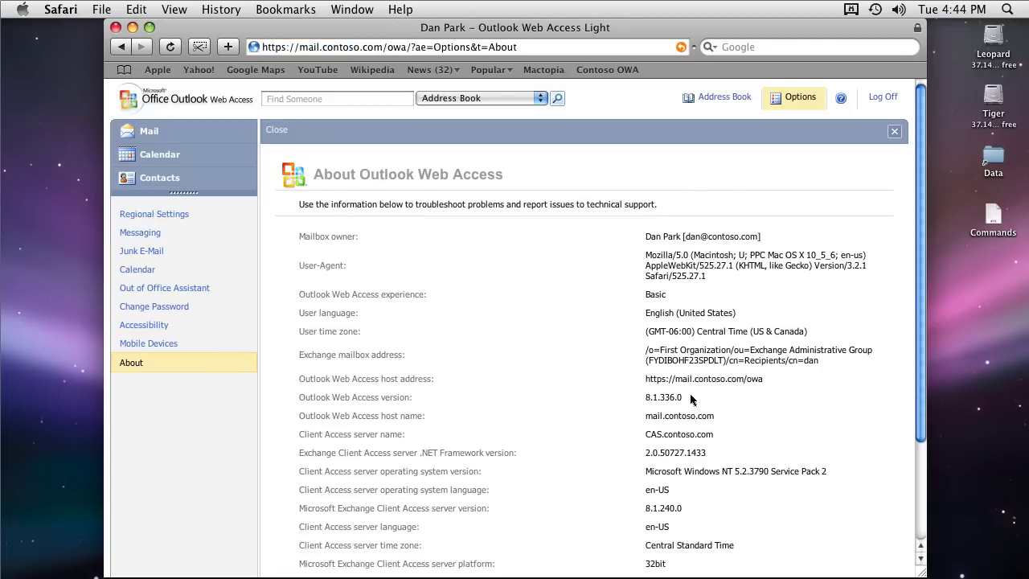
left_click_drag(683, 397, 299, 399)
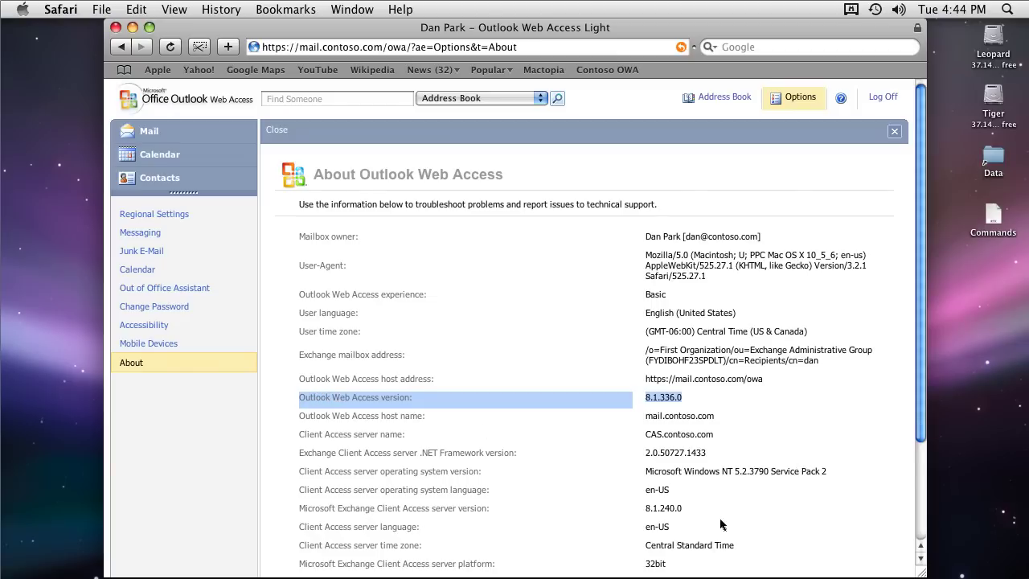
left_click_drag(688, 513, 295, 512)
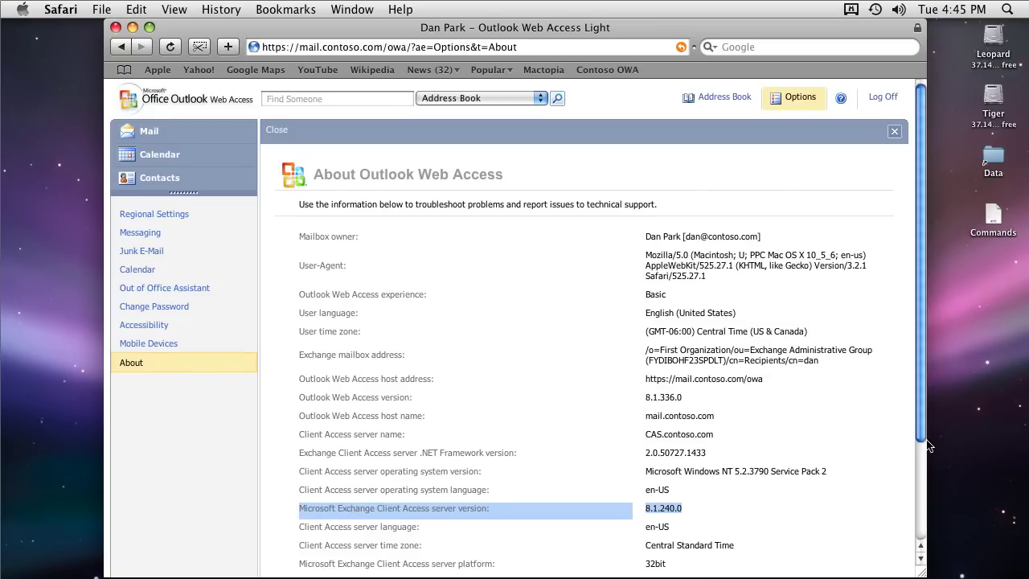
left_click_drag(923, 427, 922, 472)
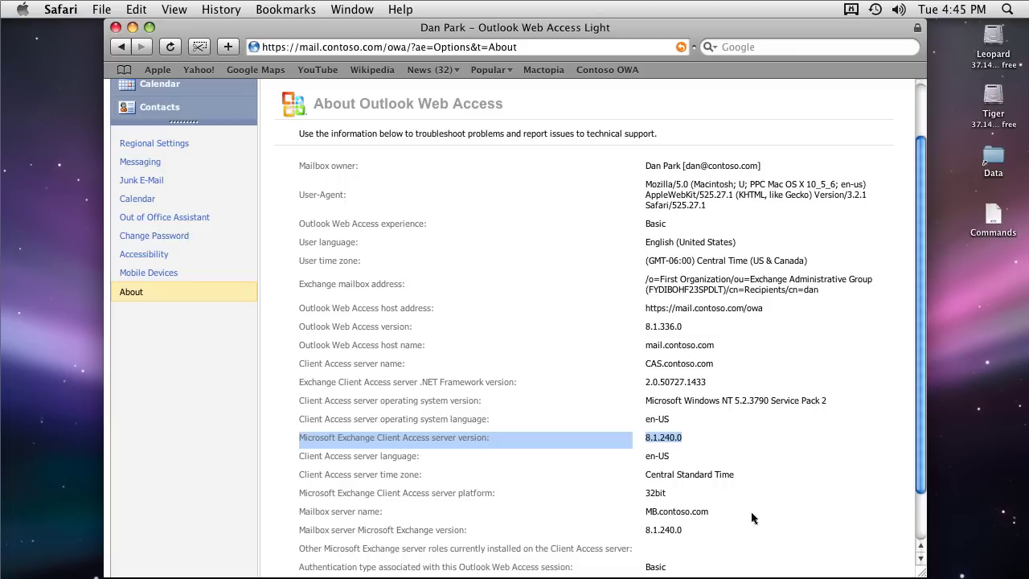
left_click_drag(690, 537, 295, 531)
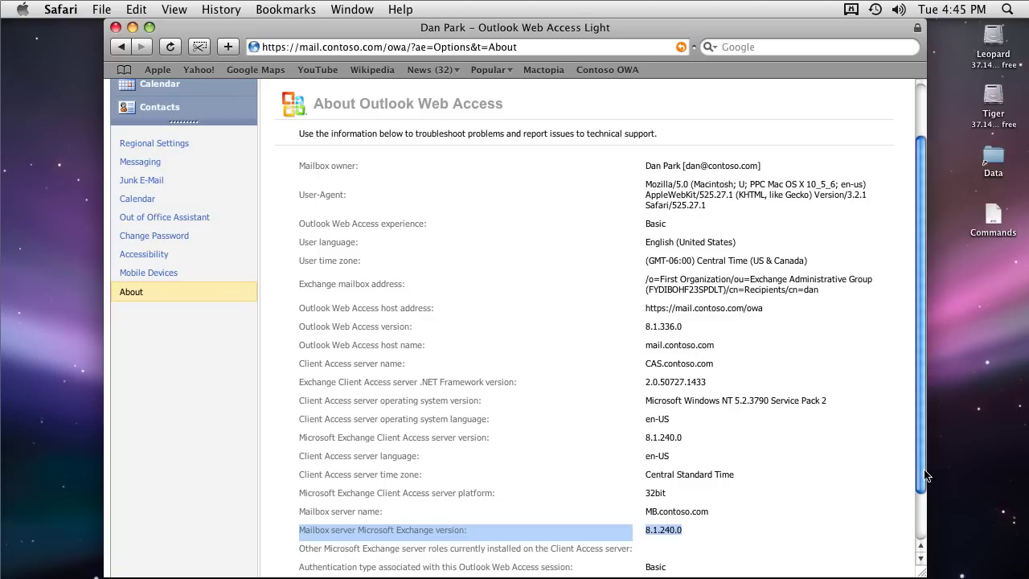
scroll(923, 480, "up", 3)
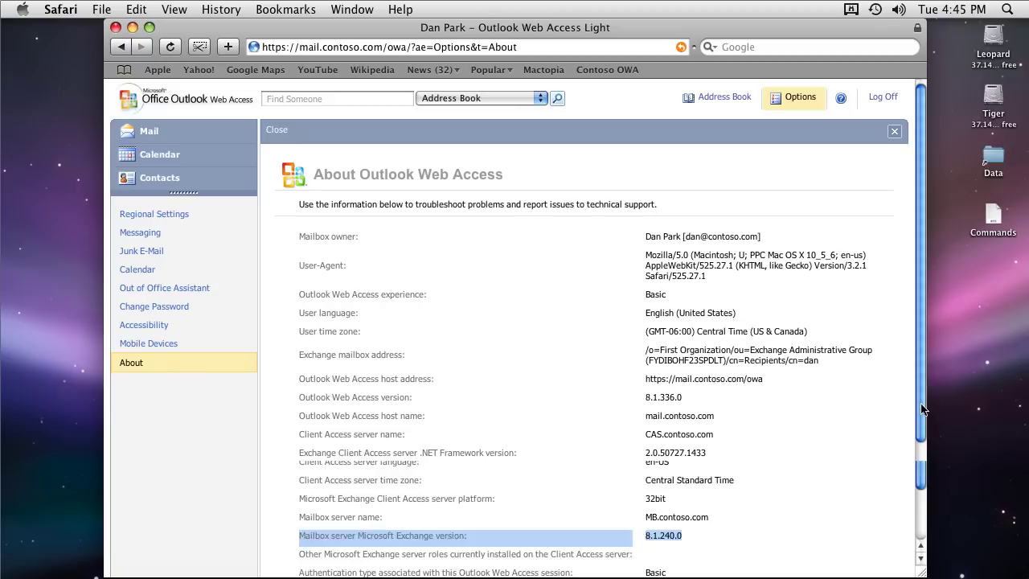
left_click(885, 98)
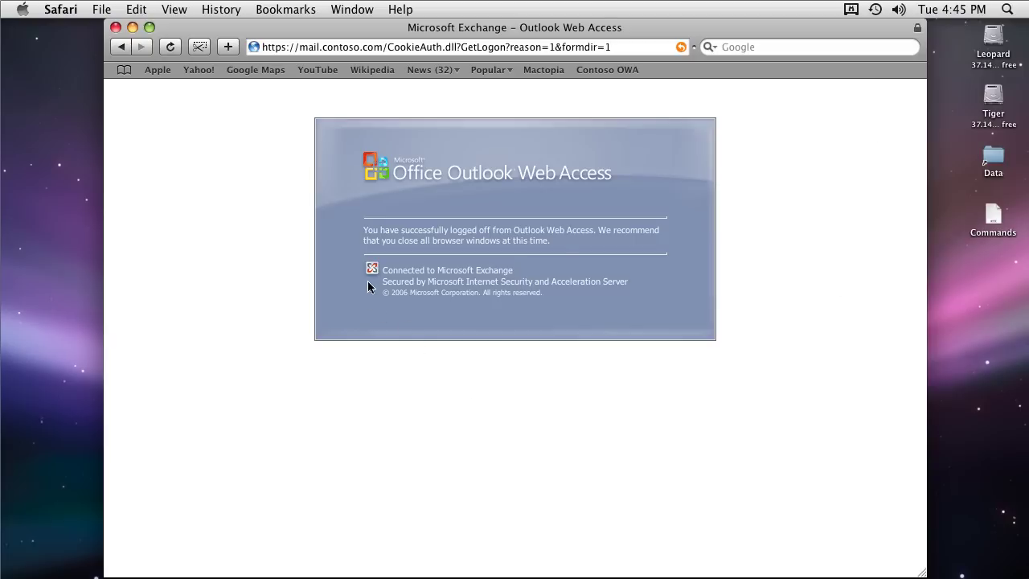
Quit Safari and create a new Entourage identity named for the Contoso user
key("super+q")
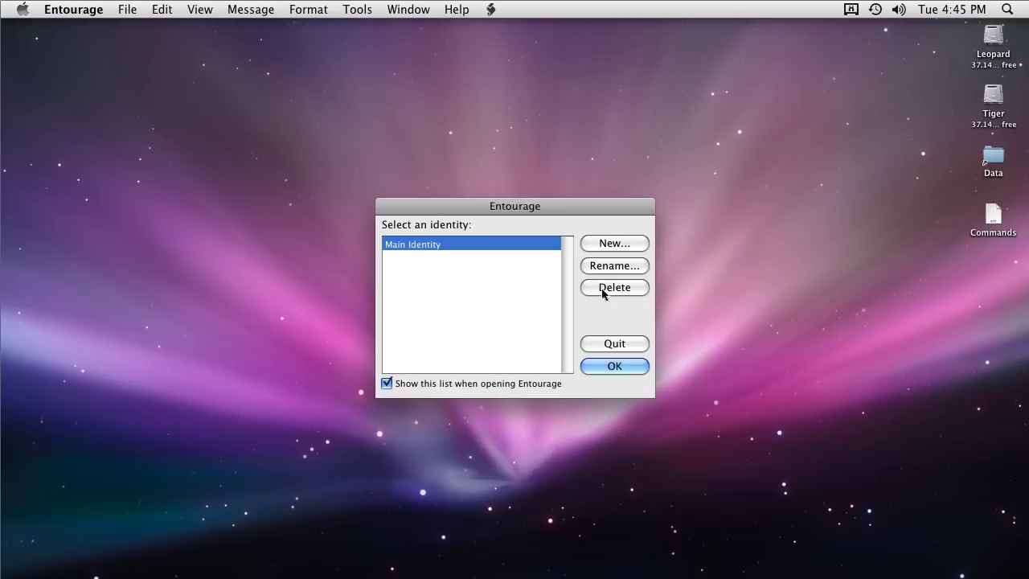
left_click(605, 244)
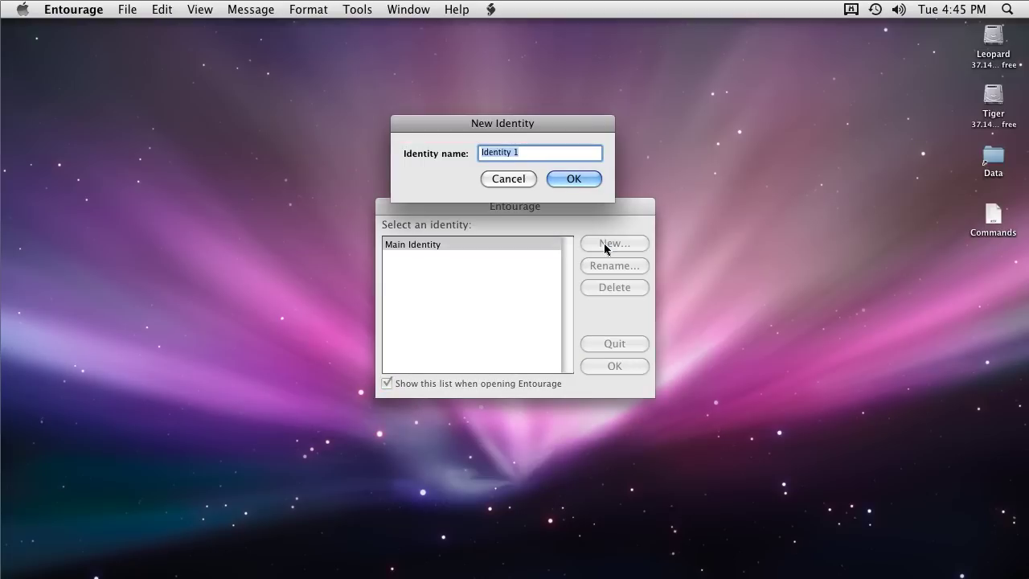
type("Dan Park @ Contoso")
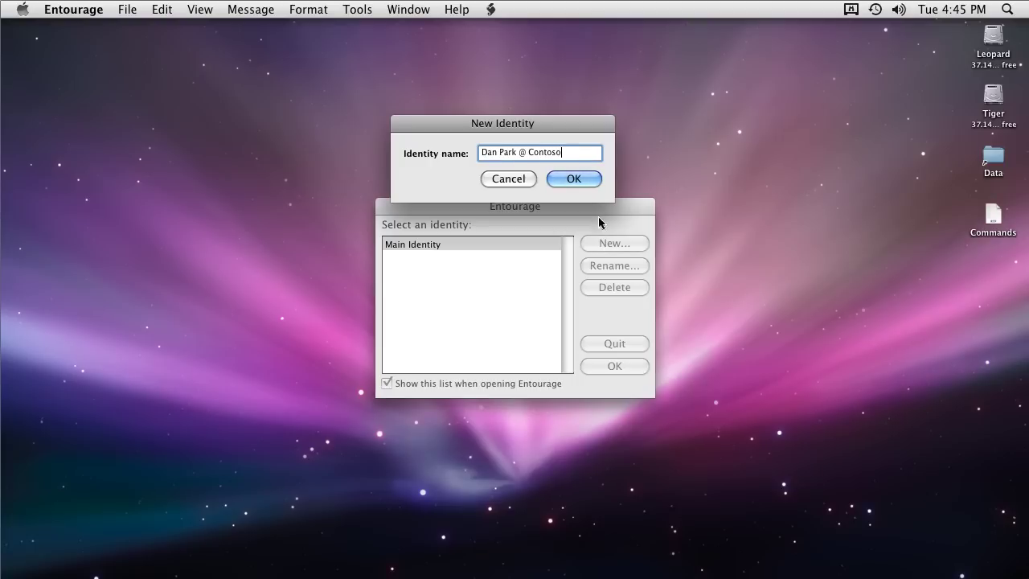
left_click(576, 178)
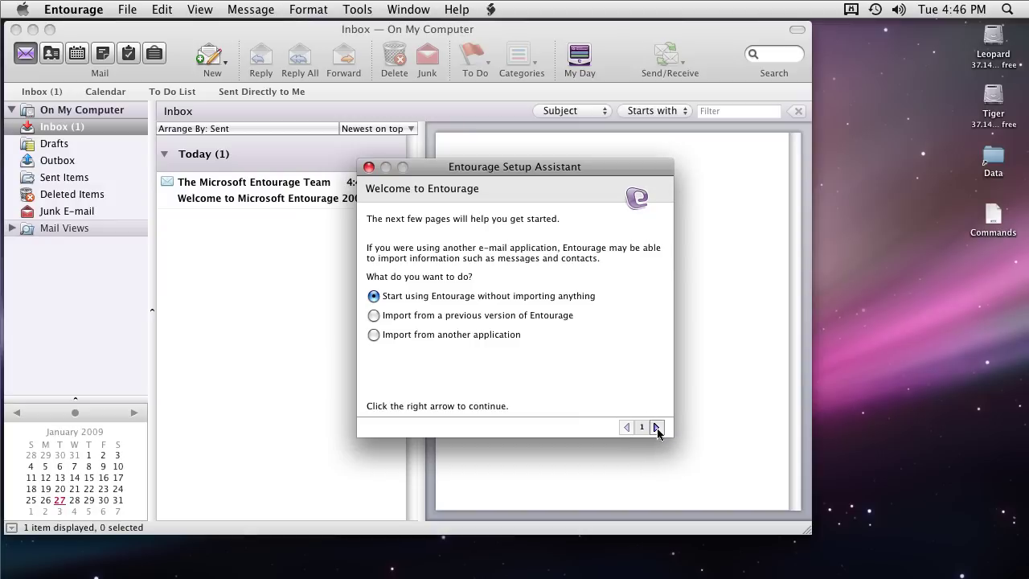
Skip importing, enter the user's e-mail address and mark the account as on an Exchange server
left_click(656, 427)
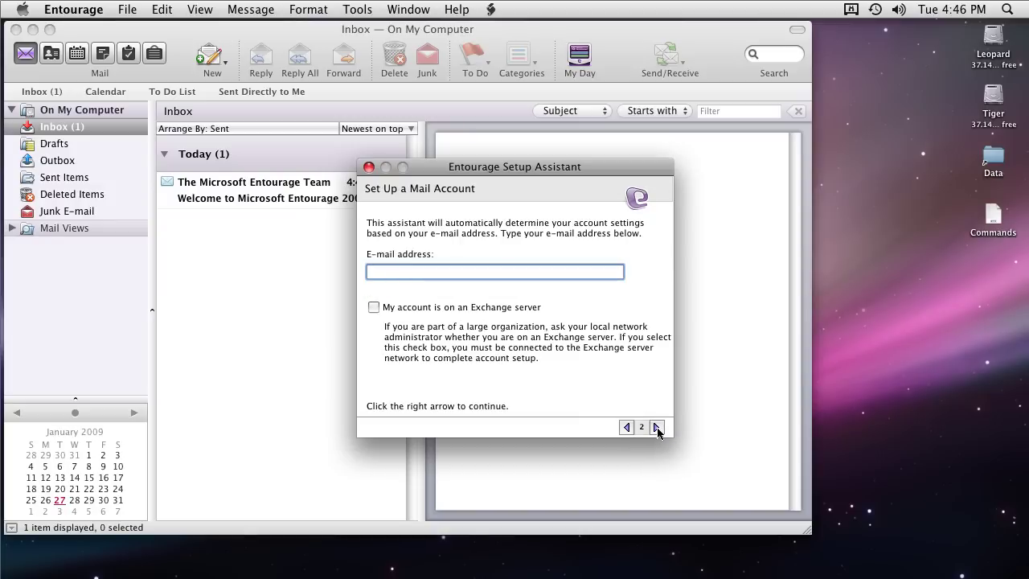
type("dan@contoso.com")
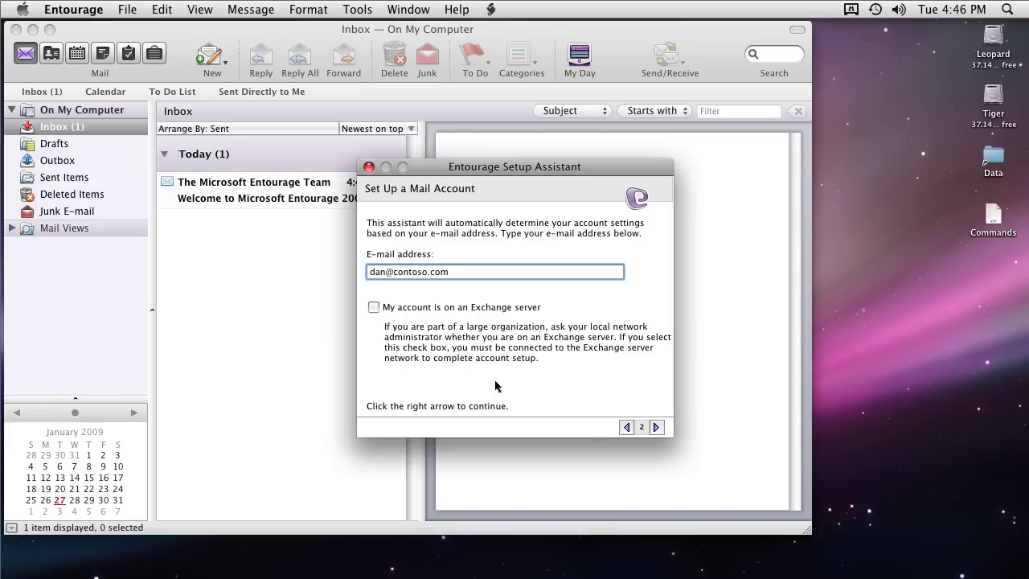
left_click(374, 311)
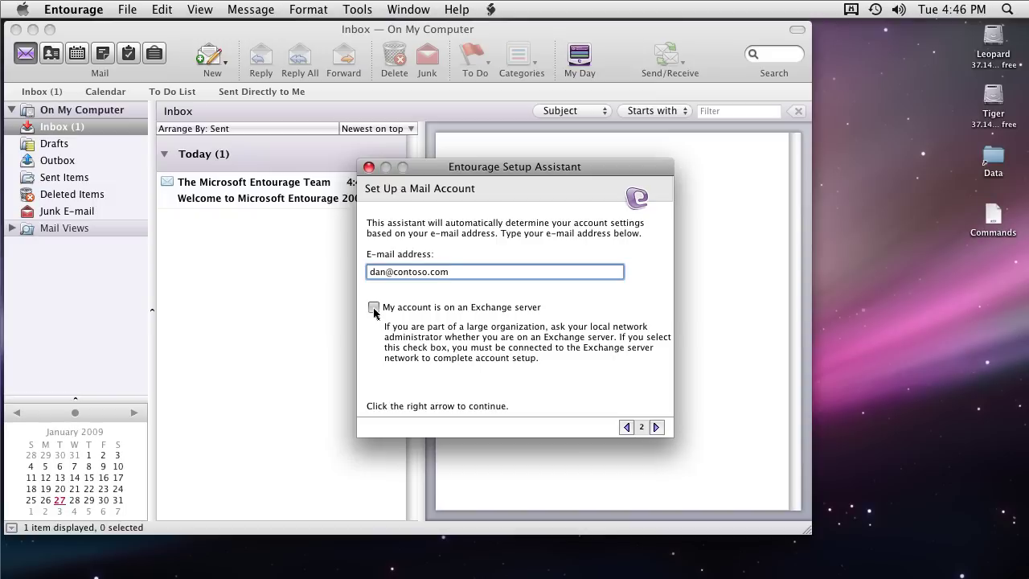
left_click(656, 427)
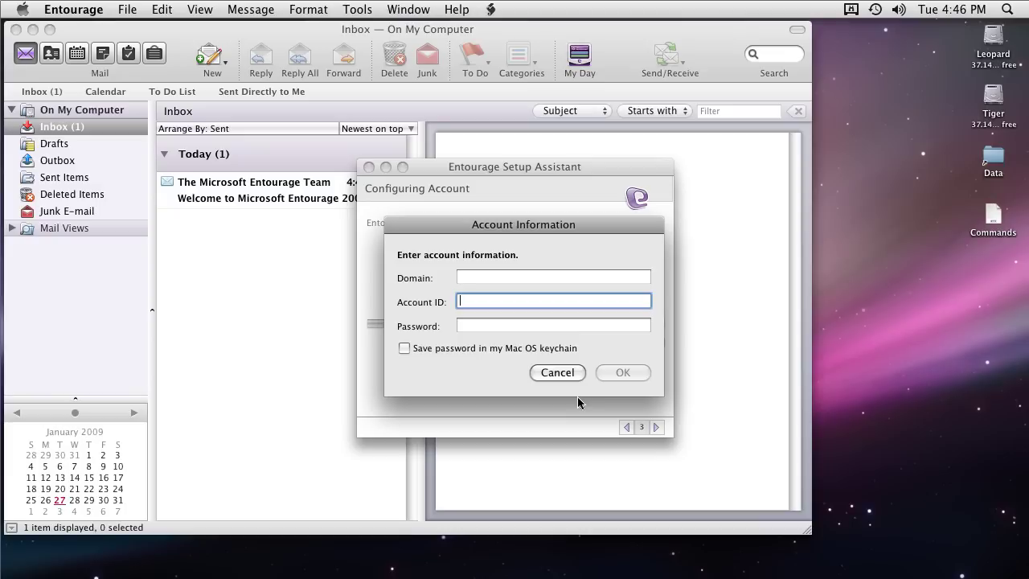
Supply the account ID, password and domain 'contoso', saving the password in the keychain
type("dan")
key("Tab")
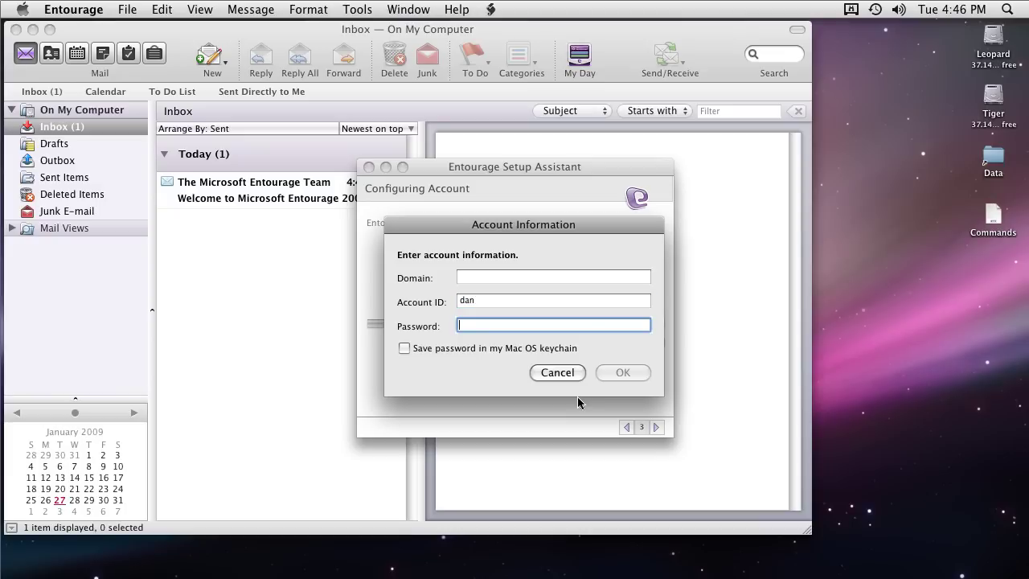
type("••••••••")
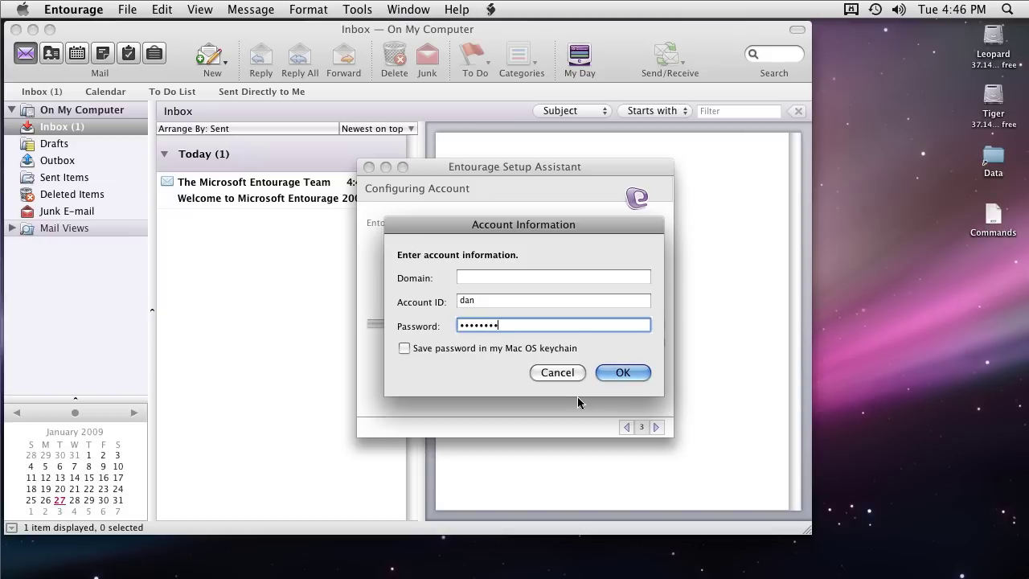
type("•")
key("Tab")
type("con")
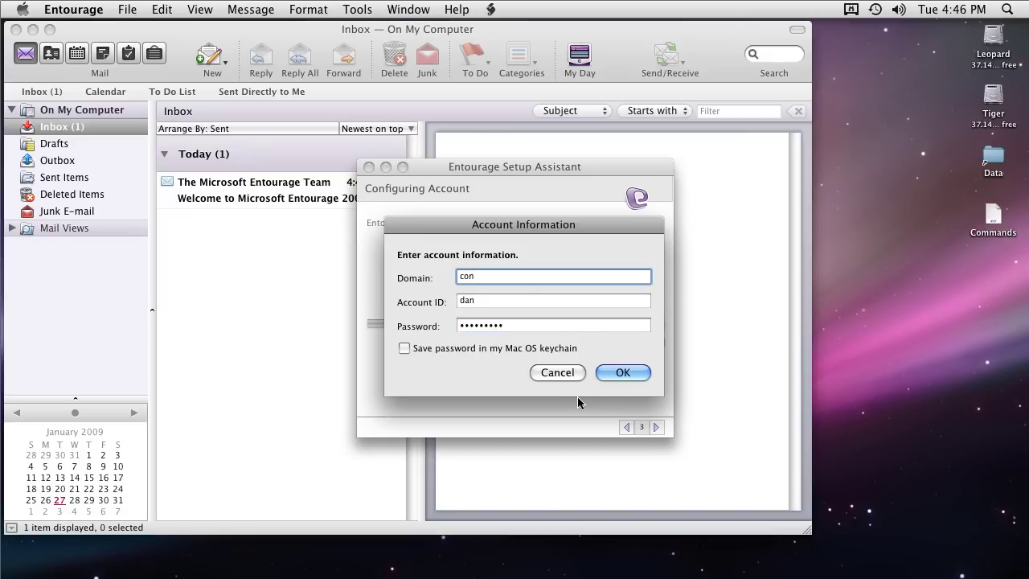
type("toso")
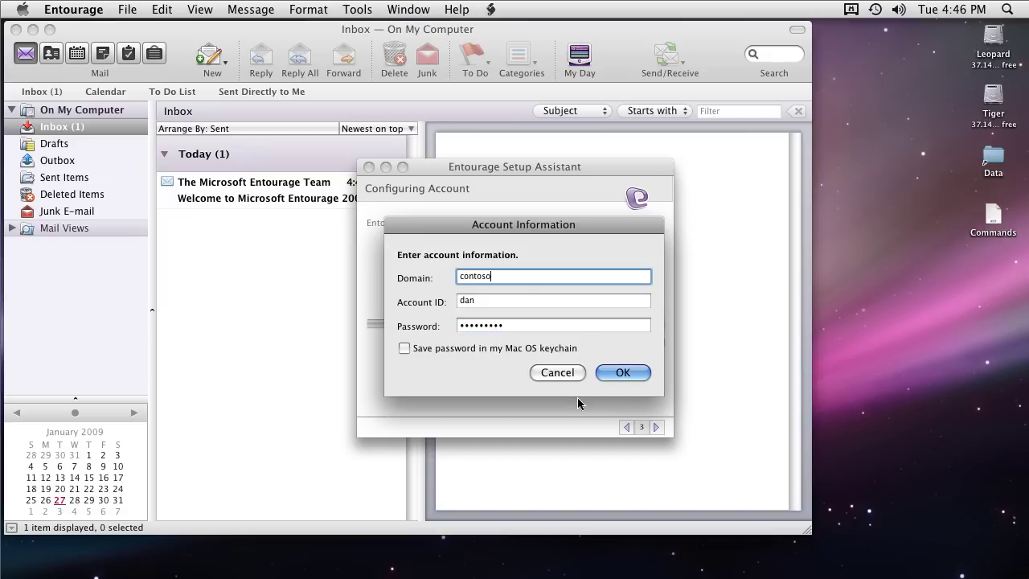
left_click(404, 348)
left_click(624, 374)
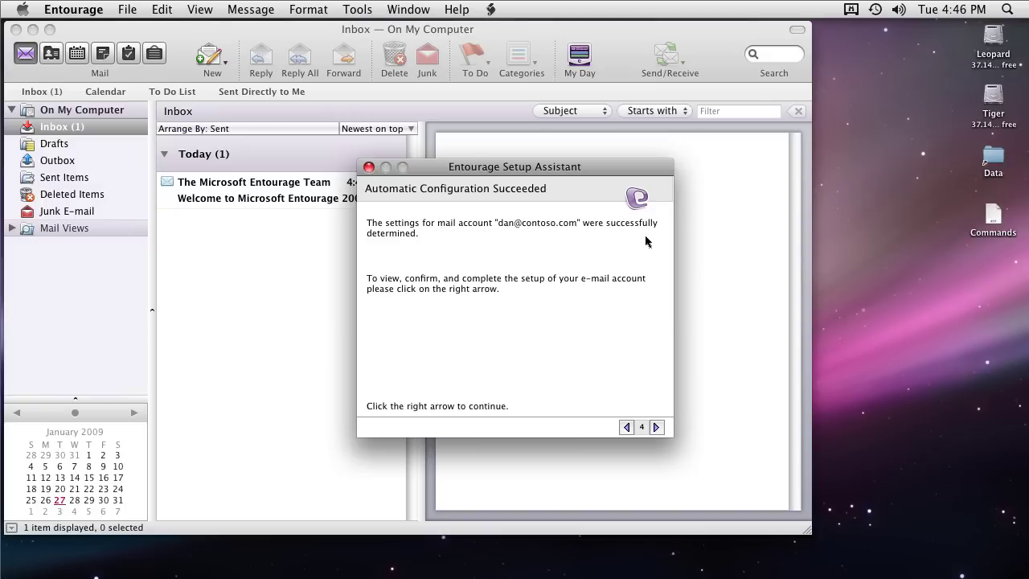
Continue to the settings page and check the prefilled name, mail.contoso.com, GC.contoso.com and SSL
left_click(657, 428)
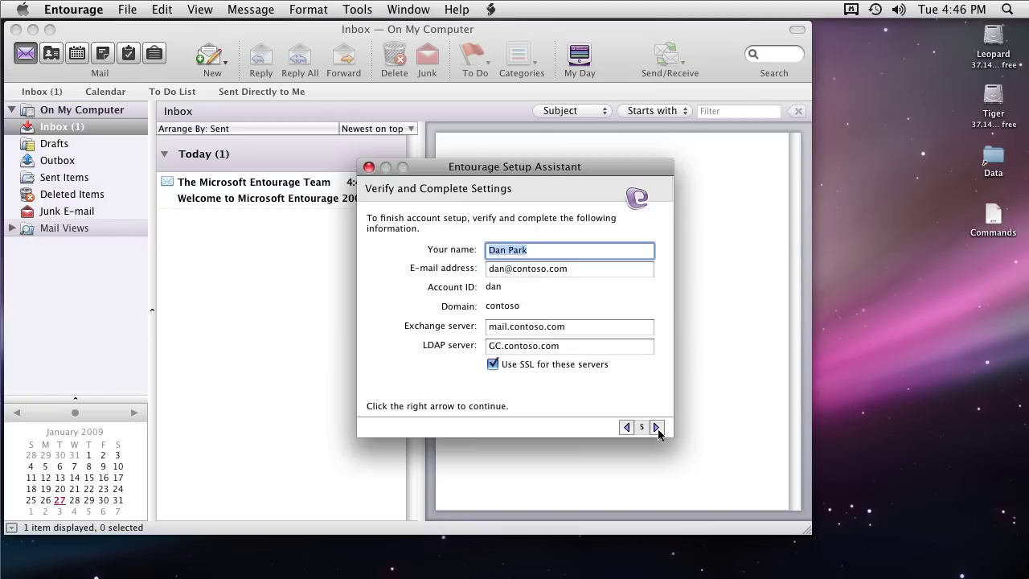
left_click(647, 252)
Verify the Exchange settings with the server, then name the account 'Contoso Exchange' and finish
left_click(657, 427)
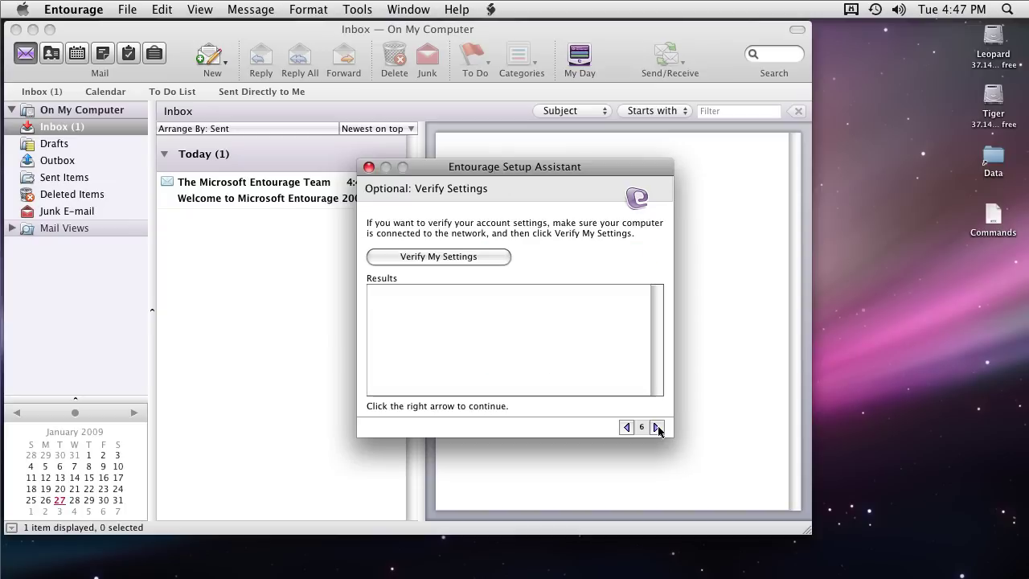
left_click(458, 259)
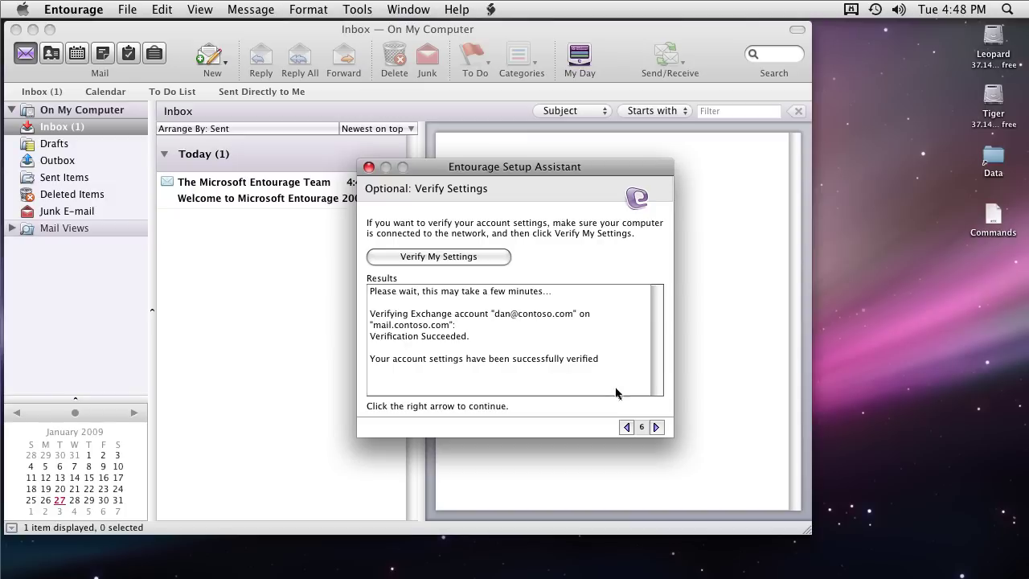
left_click(657, 427)
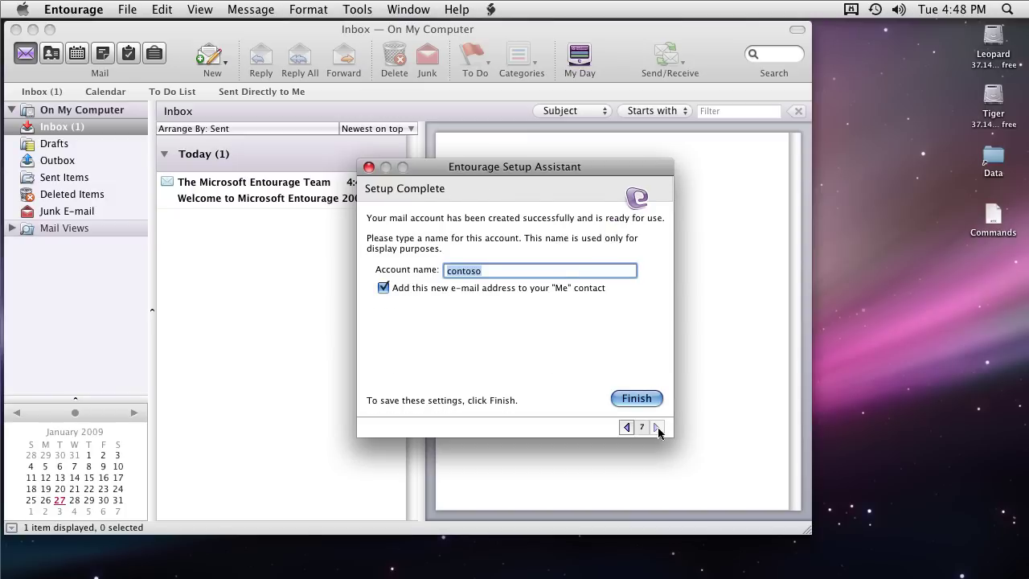
type("Contoso Exchange")
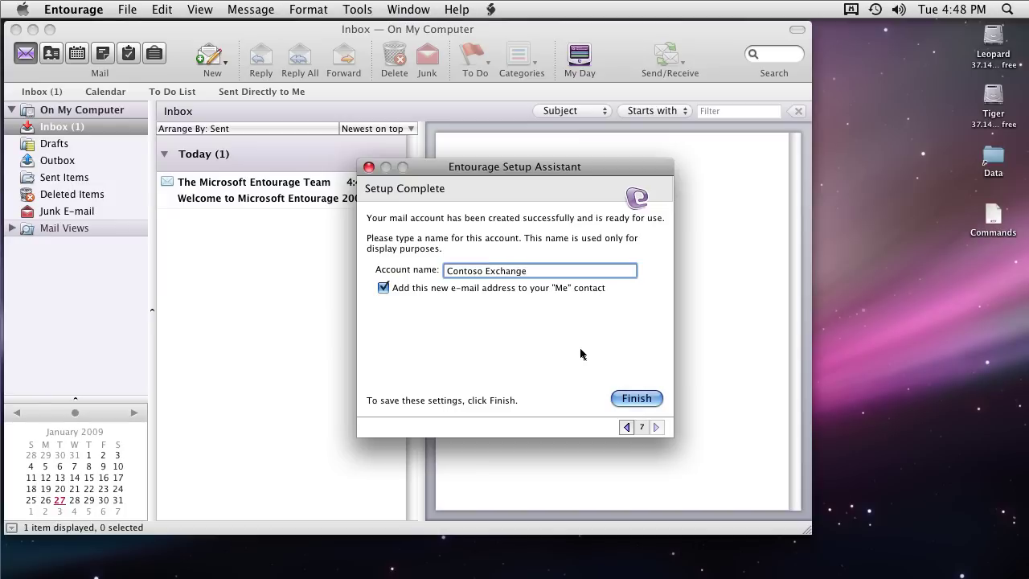
left_click(636, 399)
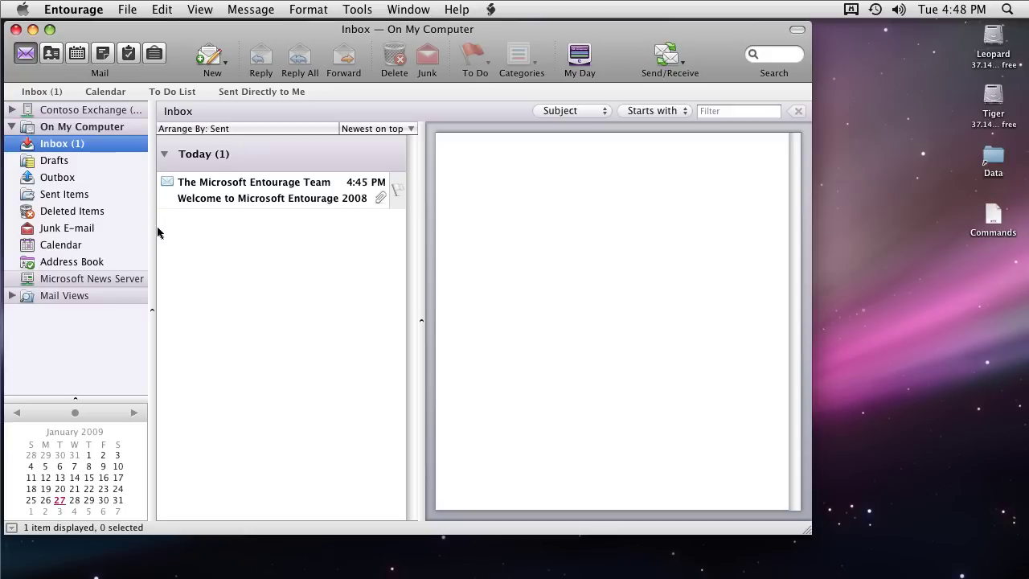
Widen the folder pane, expand Contoso Exchange, collapse On My Computer and open the Exchange Inbox
left_click_drag(152, 228, 250, 230)
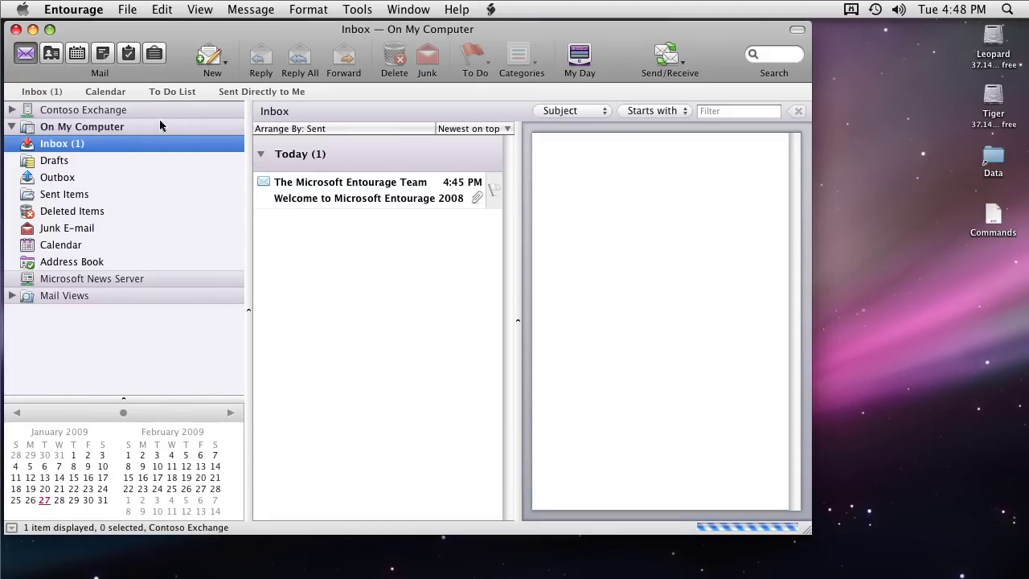
left_click(13, 110)
left_click(12, 263)
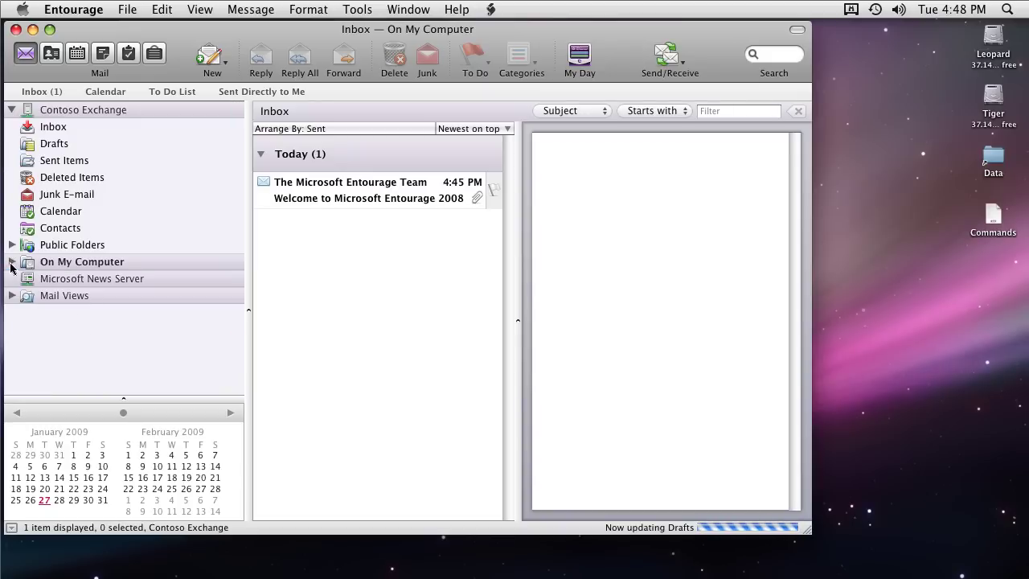
left_click(61, 128)
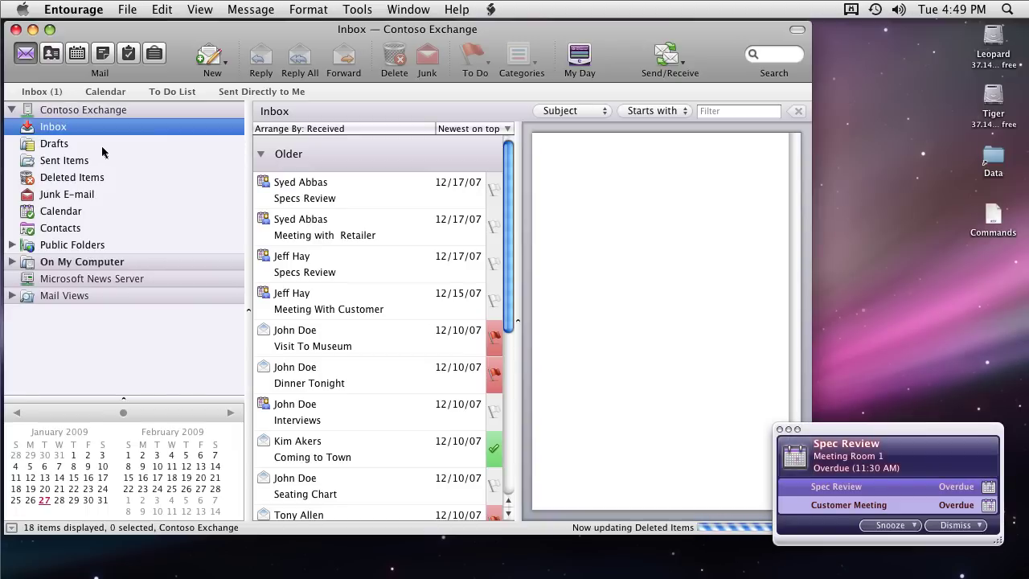
Edit the Contoso Exchange account and show its Advanced settings with public folder and LDAP servers
left_click(74, 11)
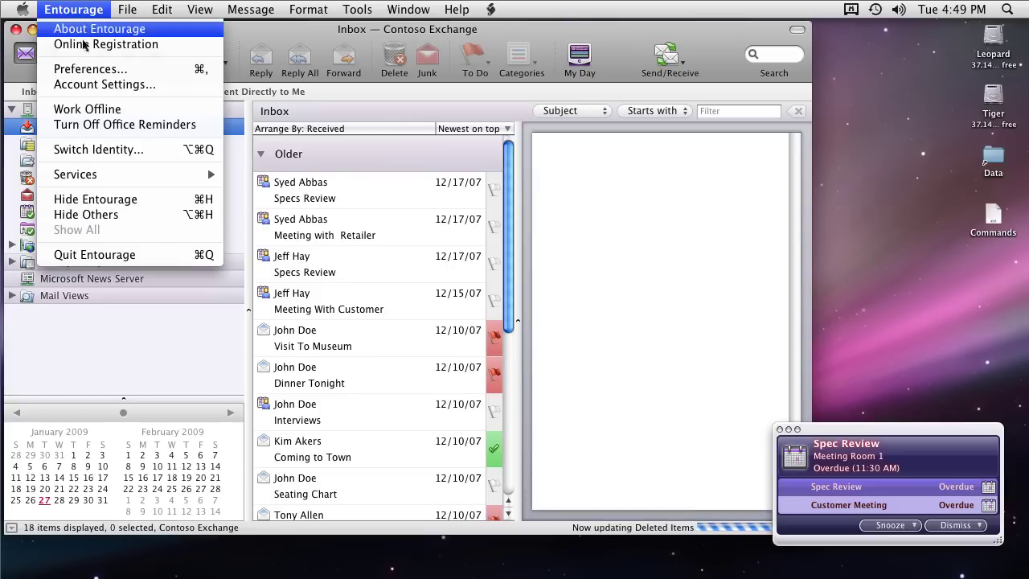
left_click(101, 85)
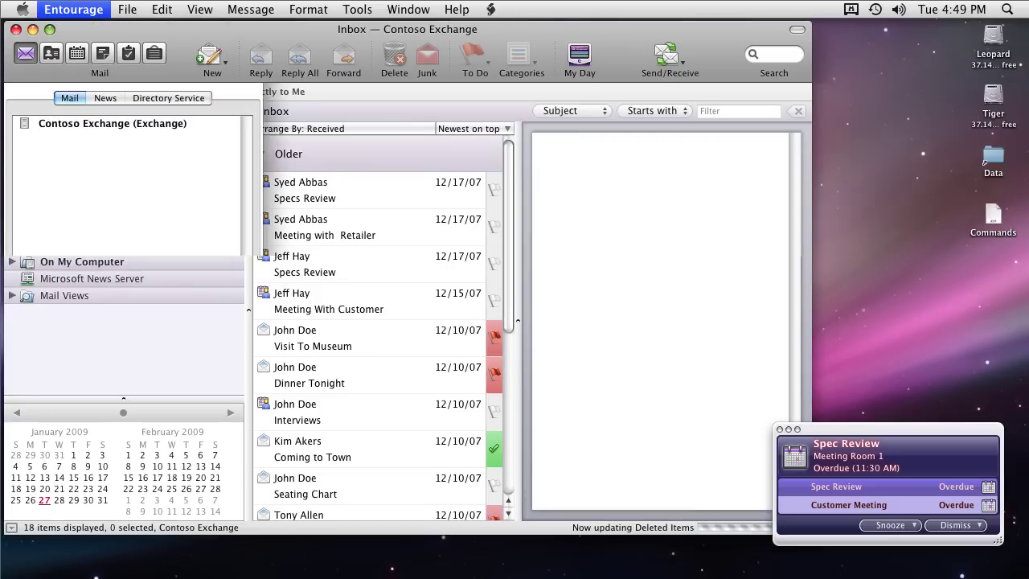
double_click(109, 127)
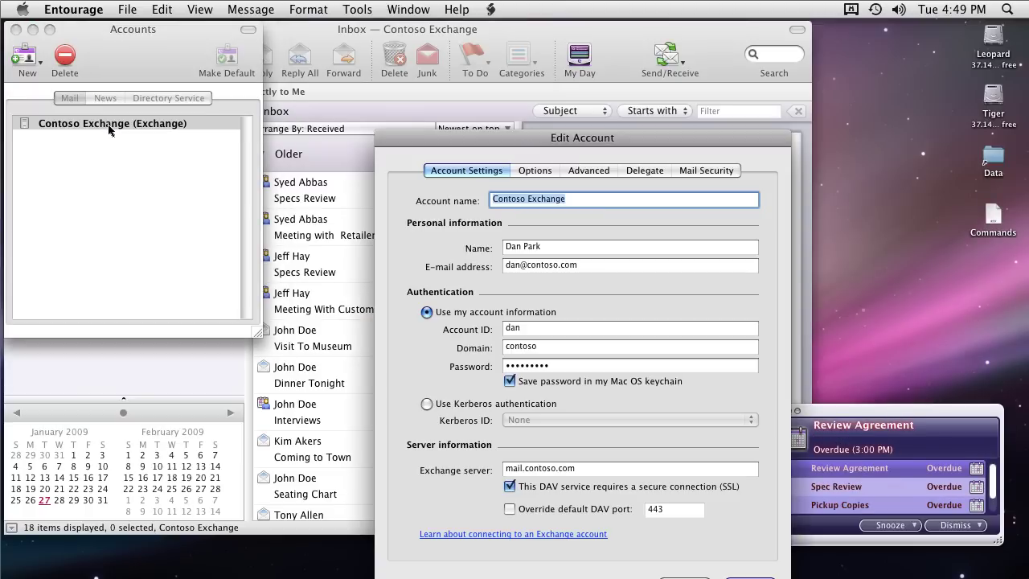
left_click_drag(395, 136, 375, 56)
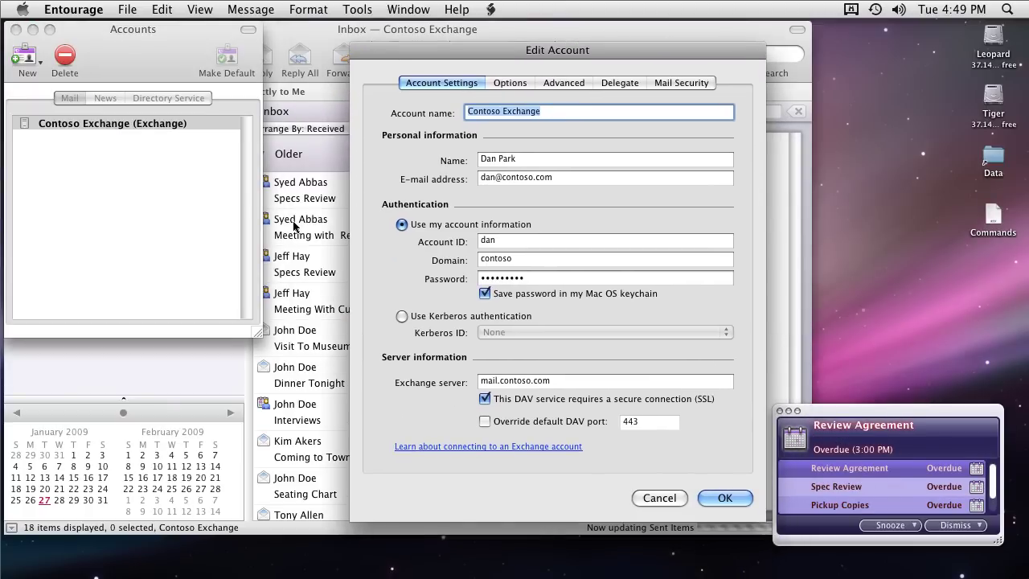
left_click(647, 115)
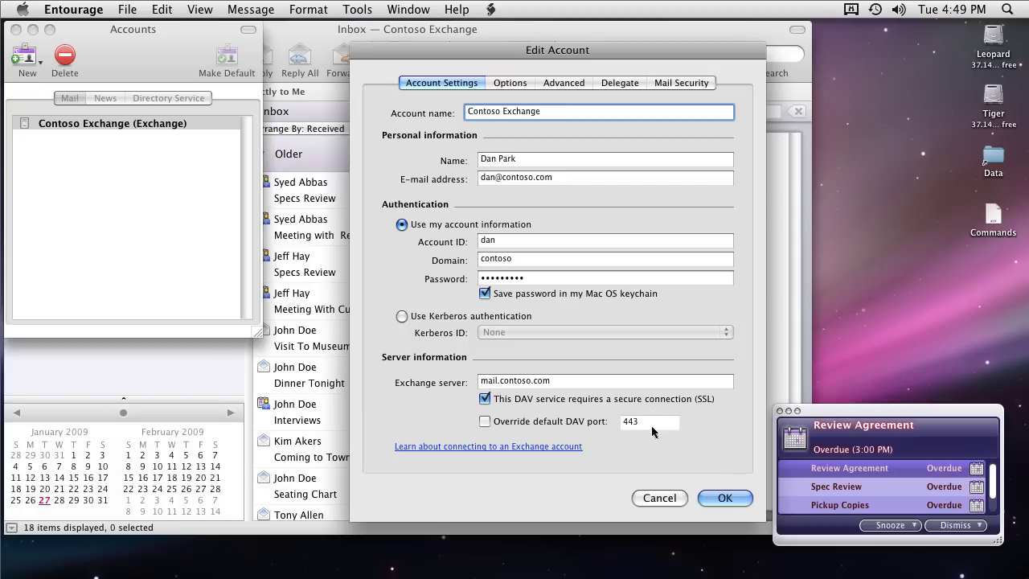
left_click(568, 81)
left_click(633, 135)
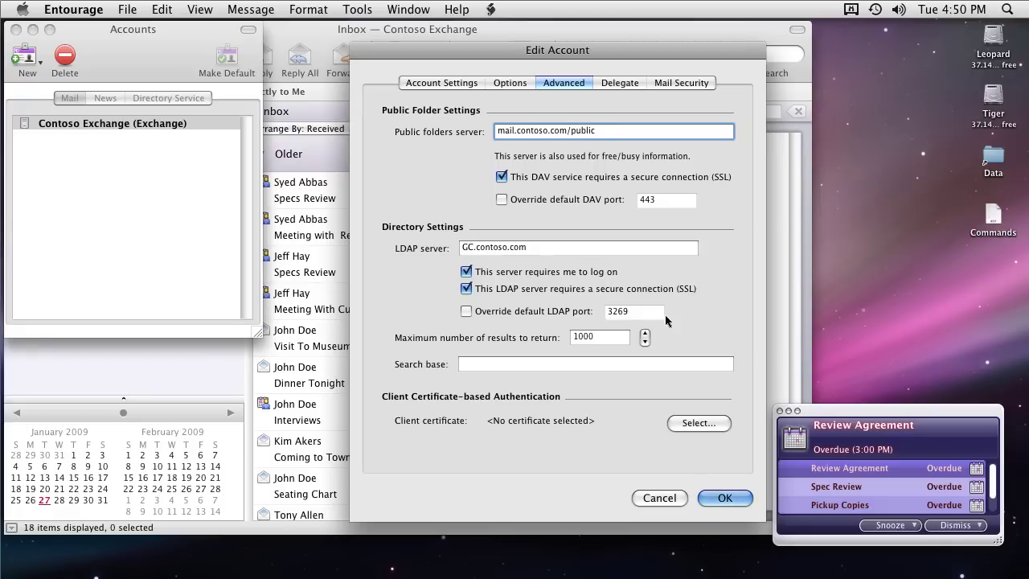
Close the account dialogs and read the Specs Review, Visit To Museum and Dinner Tonight messages
left_click(718, 497)
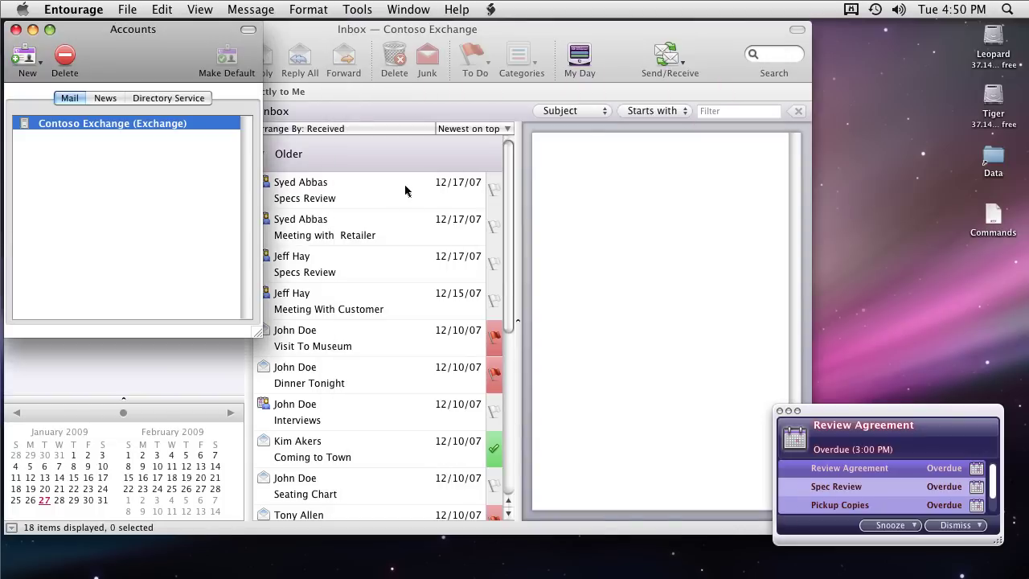
left_click(15, 30)
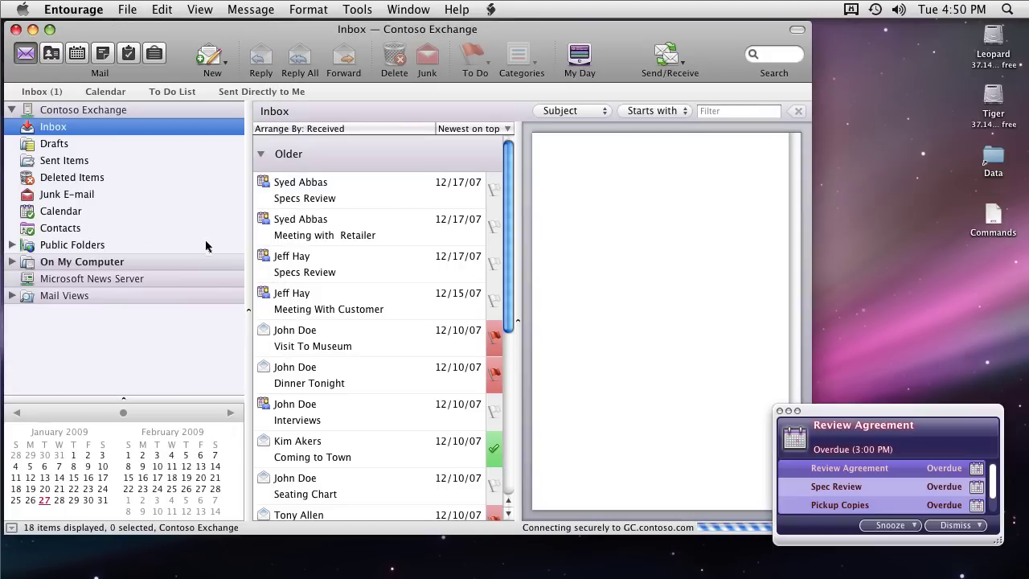
left_click(320, 199)
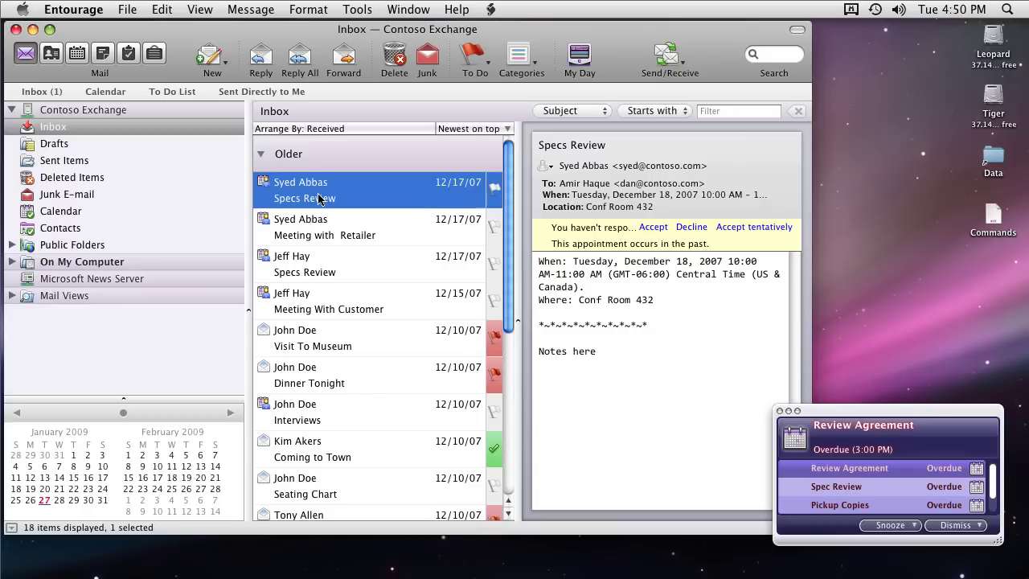
left_click(307, 344)
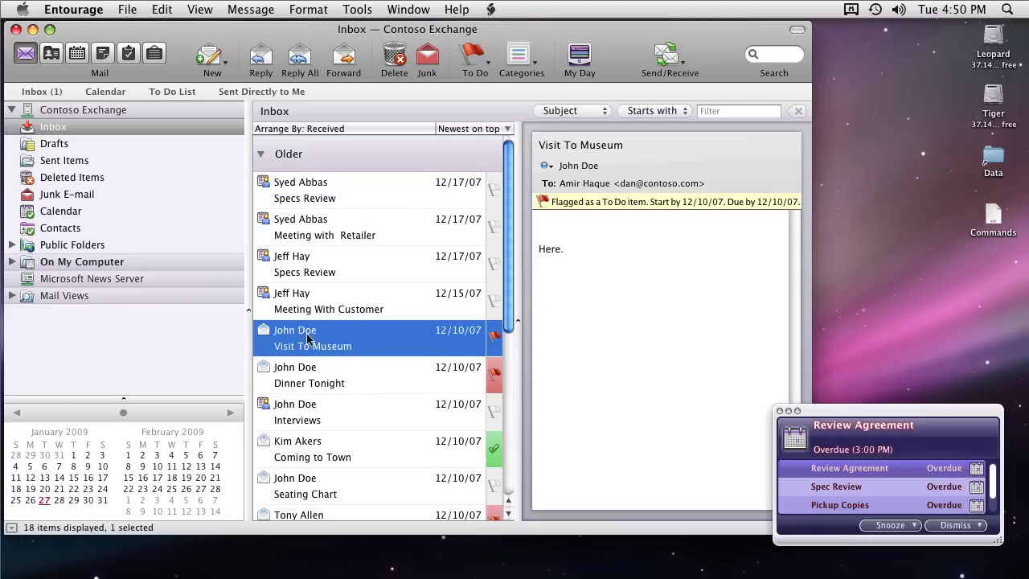
left_click(307, 382)
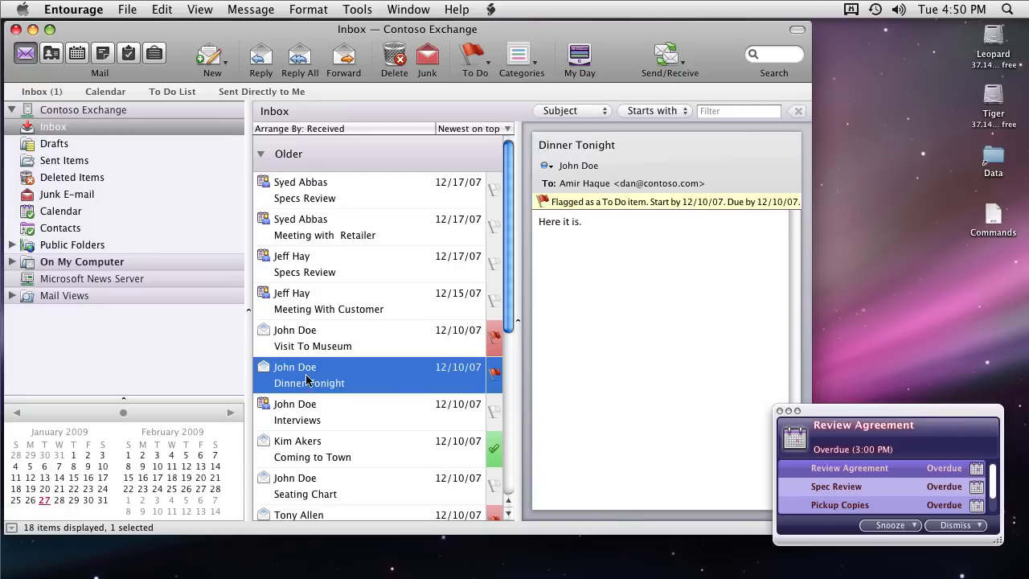
Browse Sent Items, Deleted Items and Junk E-mail, ending on the Exchange Calendar
left_click(56, 161)
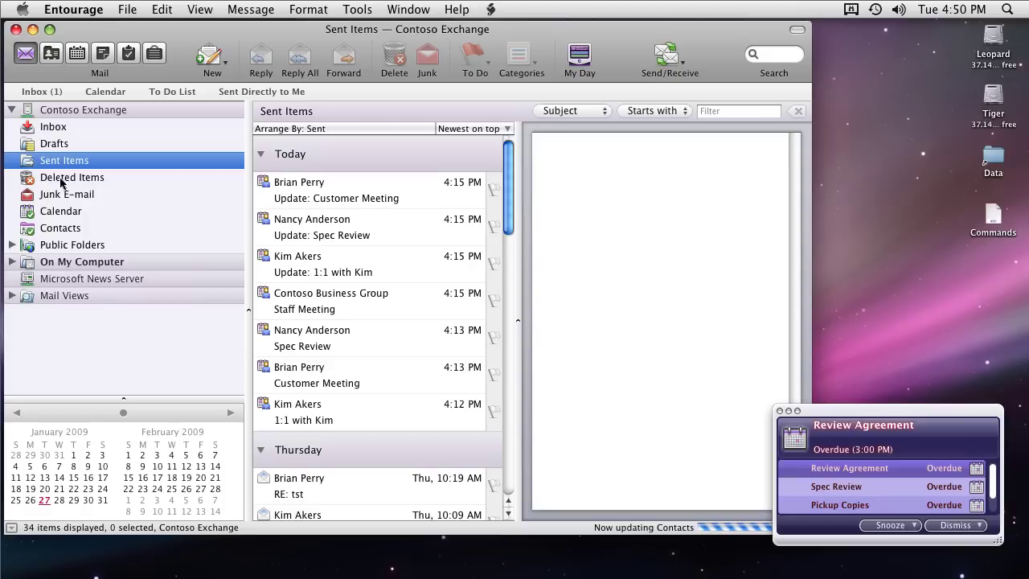
left_click(62, 180)
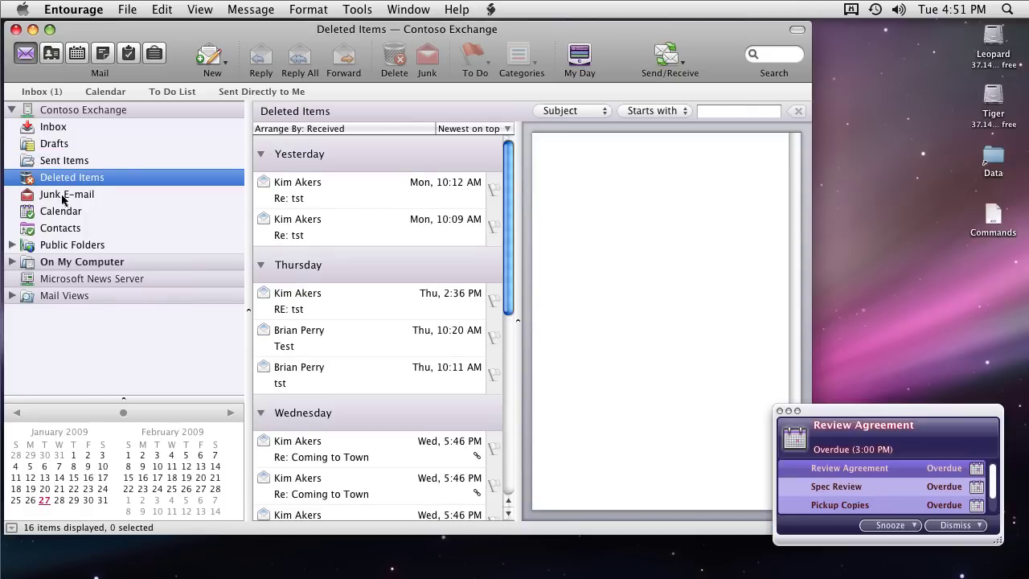
left_click(64, 196)
left_click(61, 212)
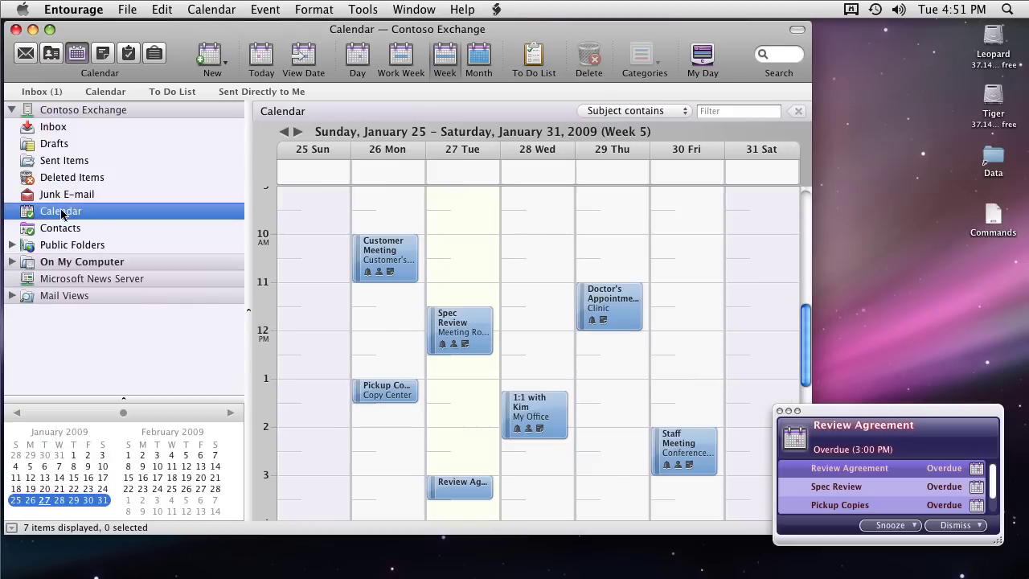
Switch the calendar to Work Week, then open the Exchange Contacts and preview the first contact
left_click(408, 56)
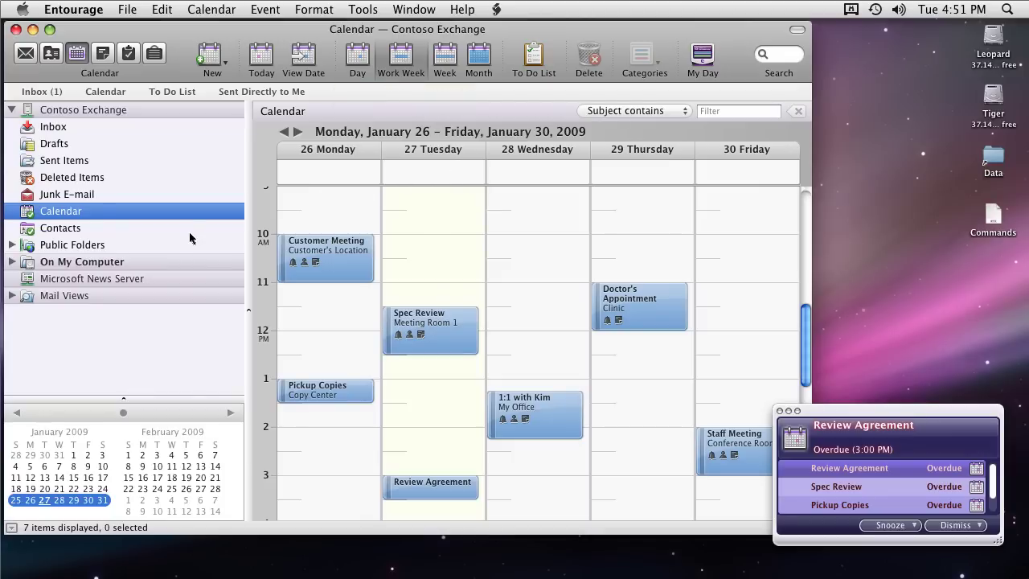
left_click(60, 228)
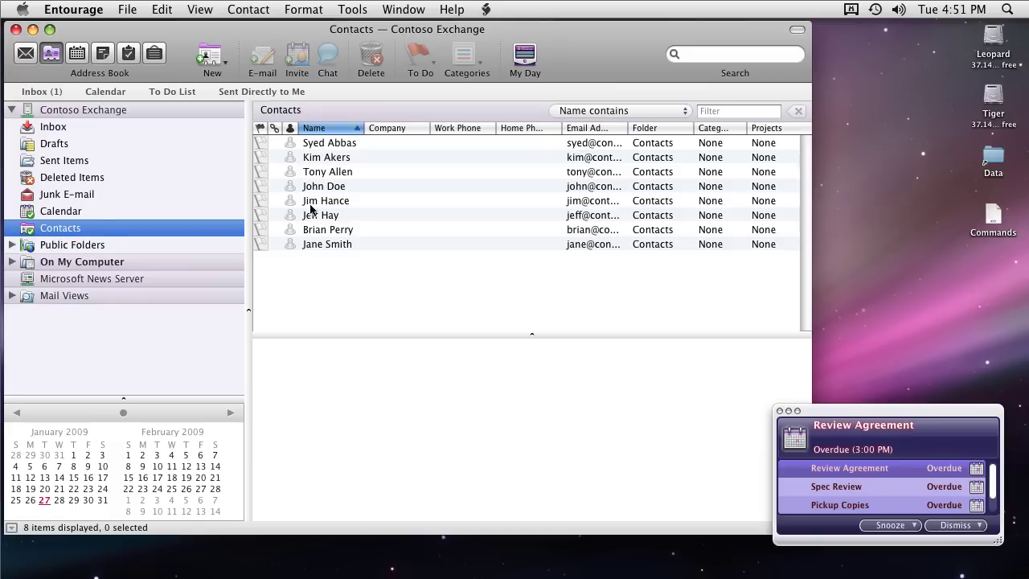
left_click(338, 143)
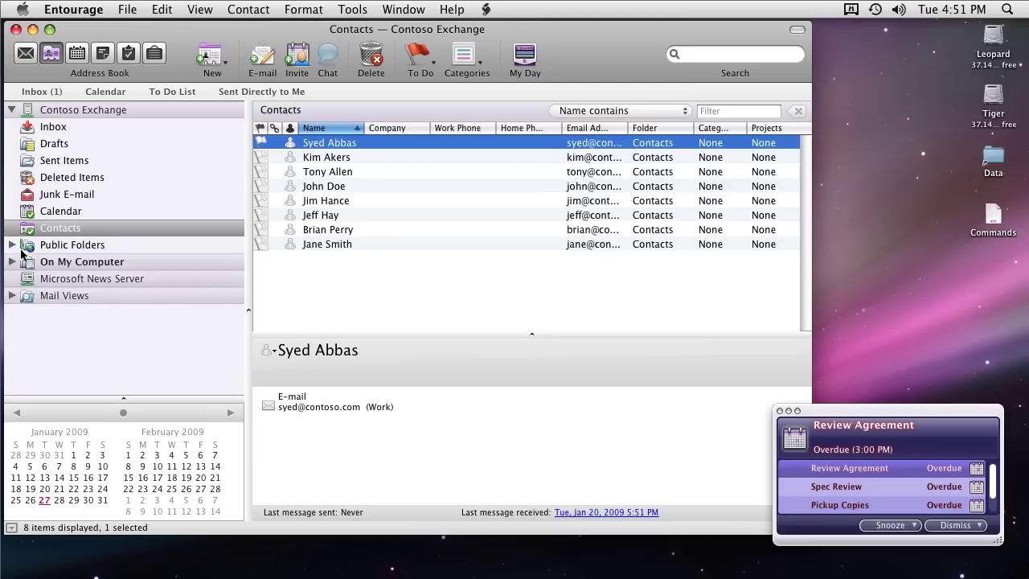
Expand Public Folders and All Public Folders, then preview the post in Mail by Admin
left_click(13, 245)
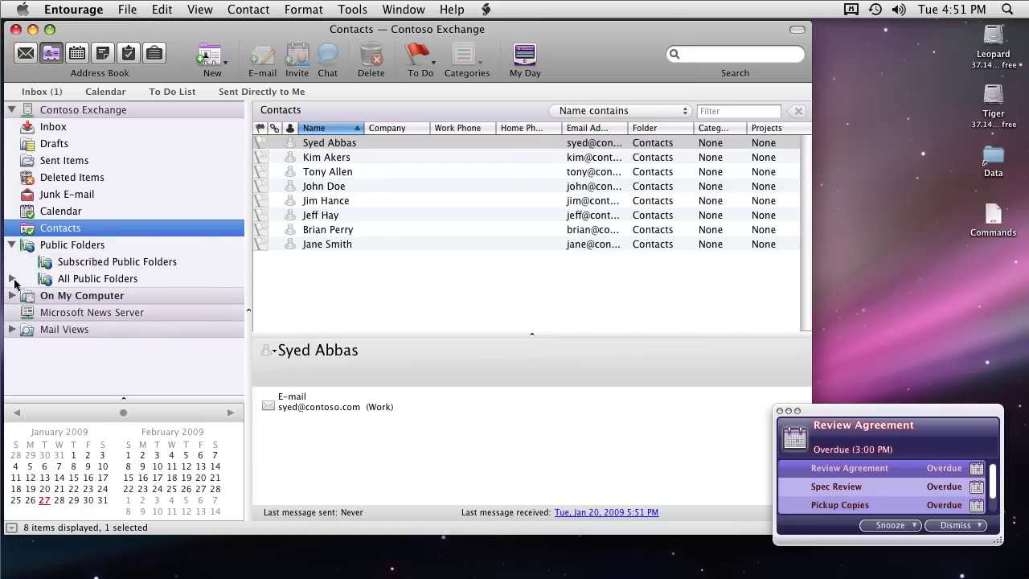
left_click(13, 280)
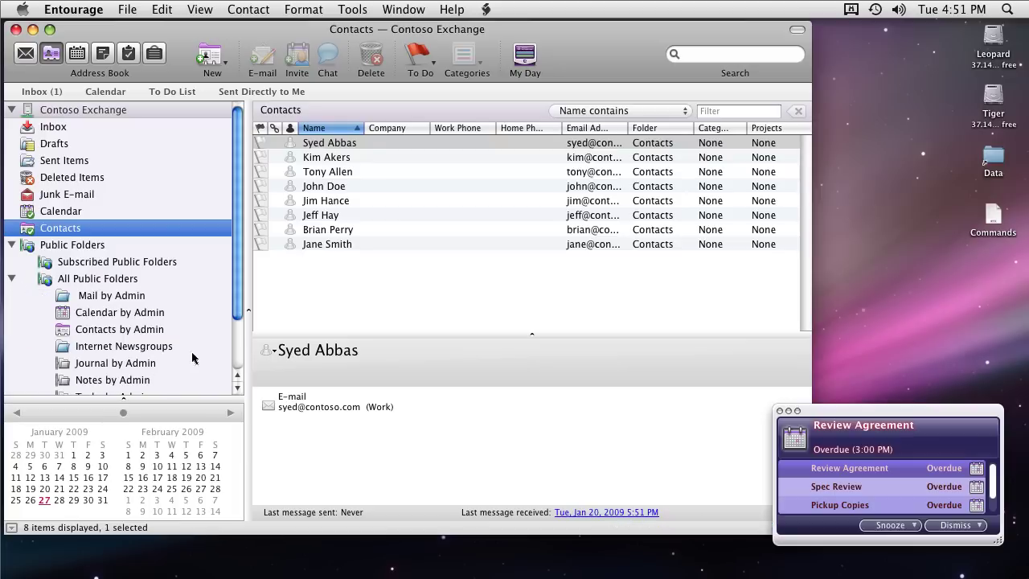
left_click_drag(240, 316, 240, 349)
left_click(114, 248)
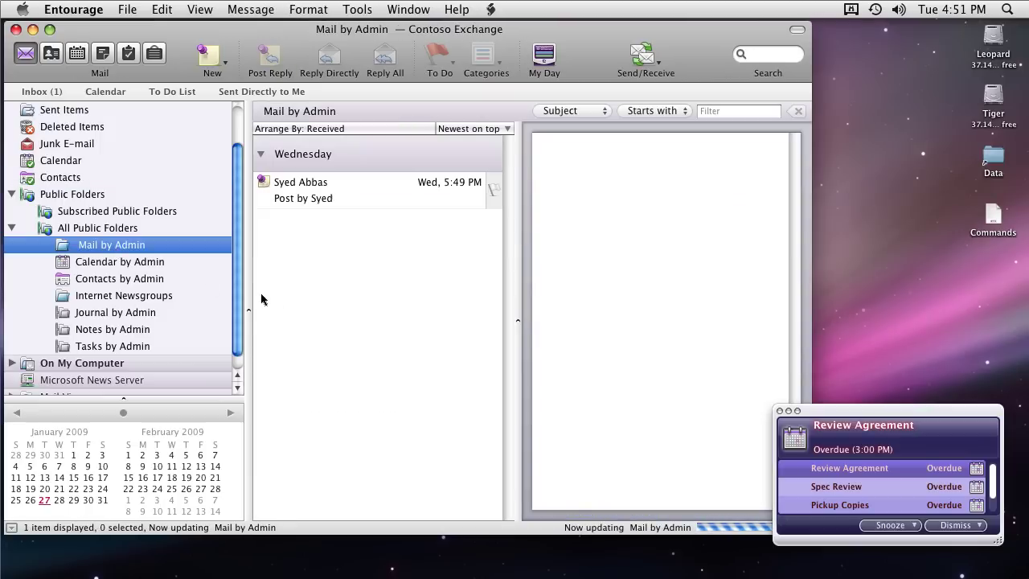
left_click(342, 195)
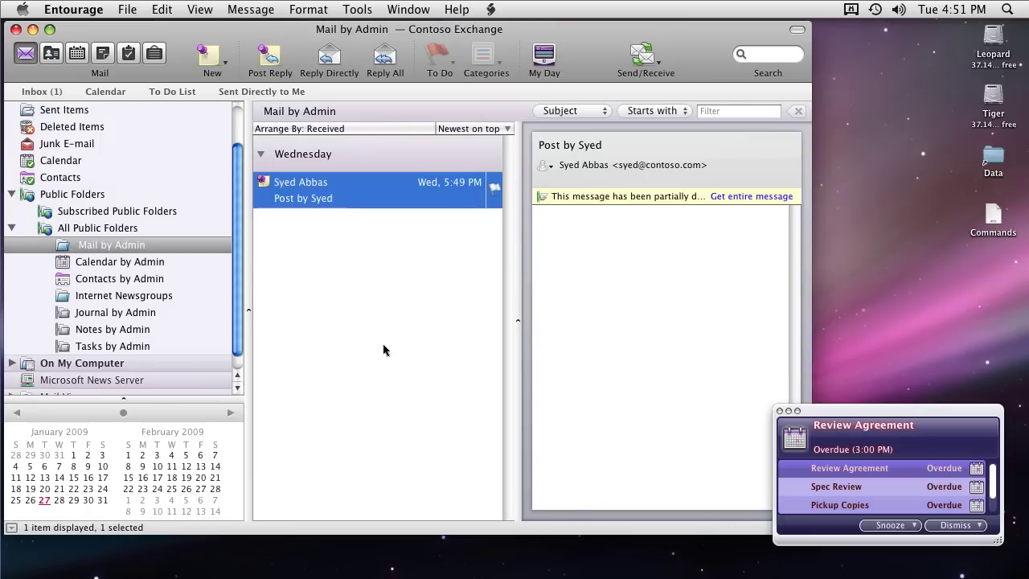
Nudge the reminder window aside and open the Calendar by Admin public folder
left_click(843, 414)
left_click_drag(844, 414, 857, 414)
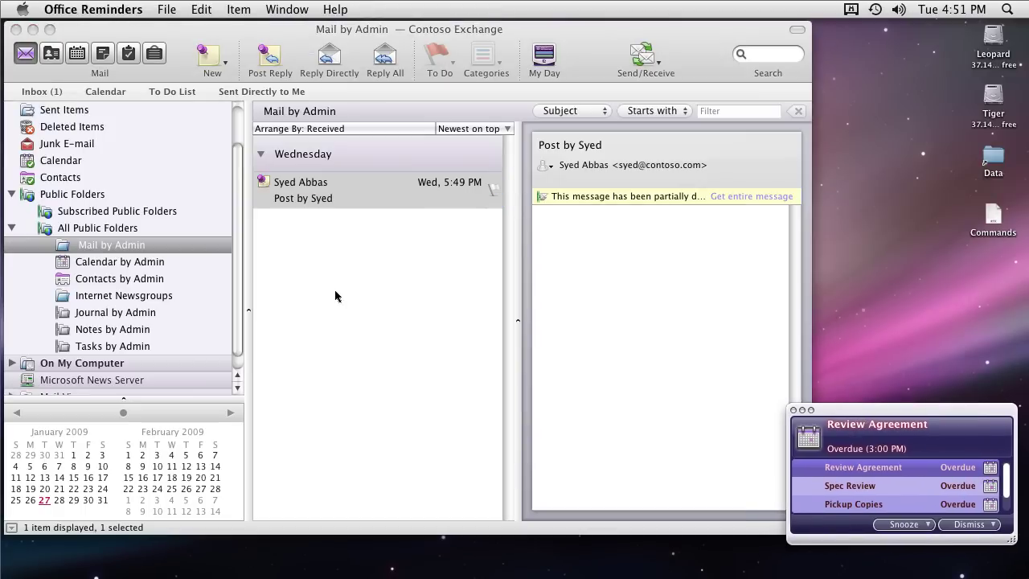
left_click(118, 265)
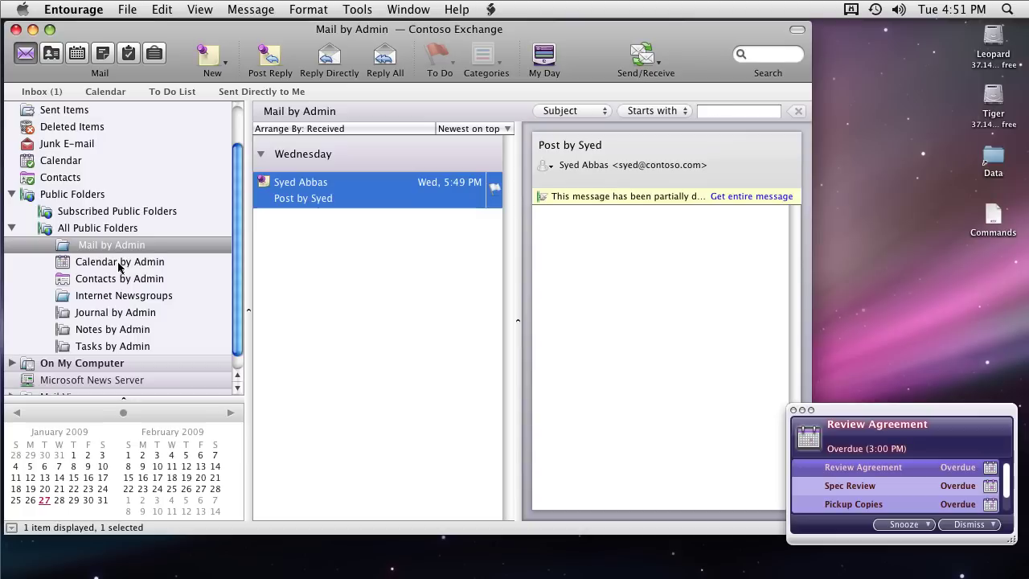
left_click(118, 264)
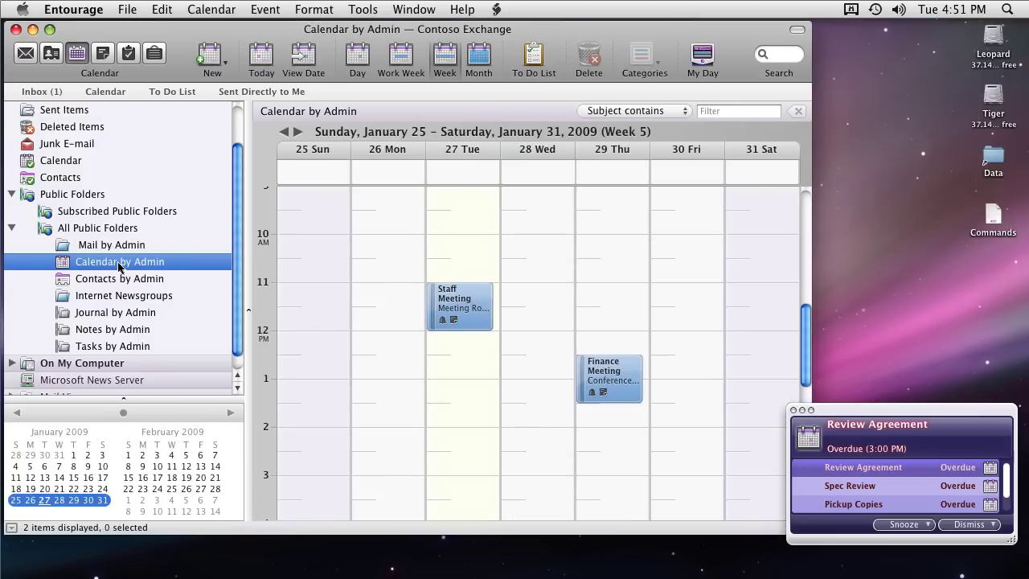
Browse the Contacts by Admin, Internet Newsgroups, Journal, Notes and Tasks by Admin public folders
left_click(117, 279)
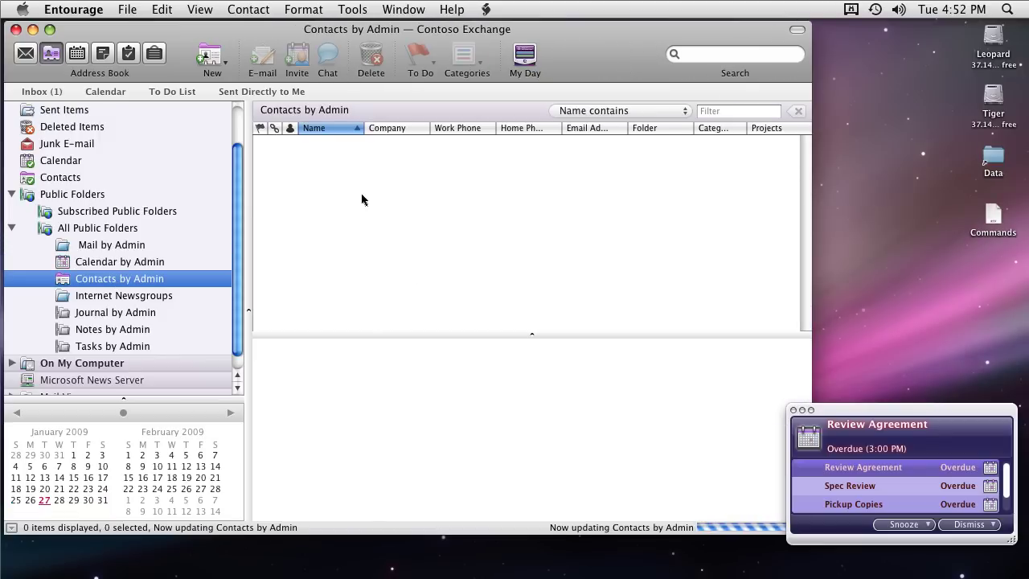
left_click(349, 146)
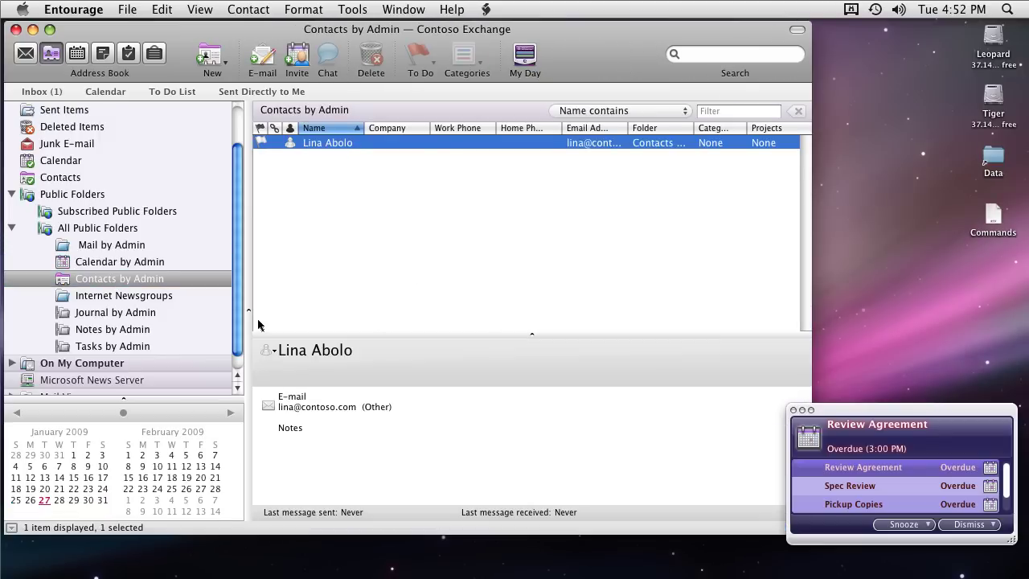
left_click(129, 297)
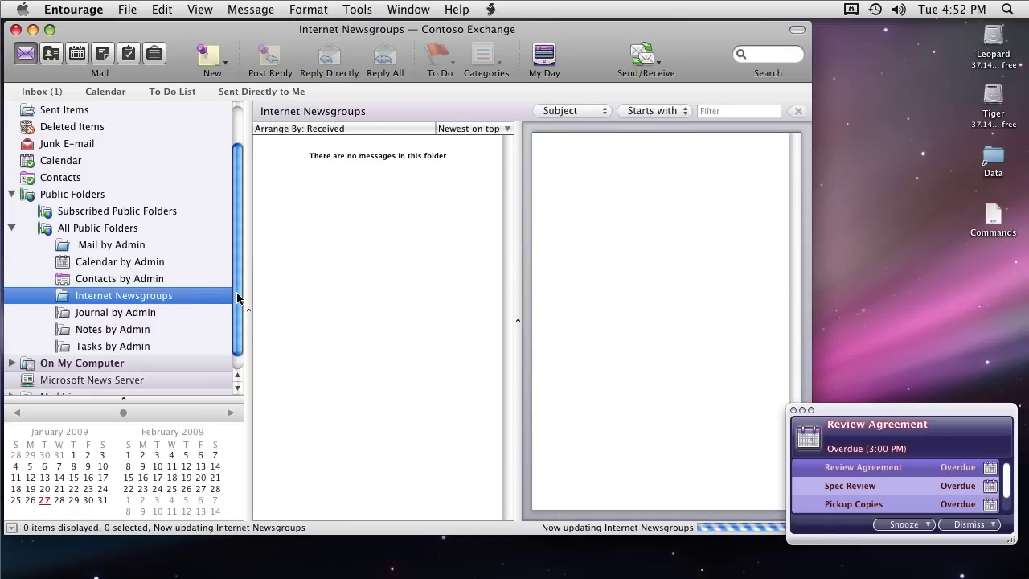
scroll(237, 297, "down", 1)
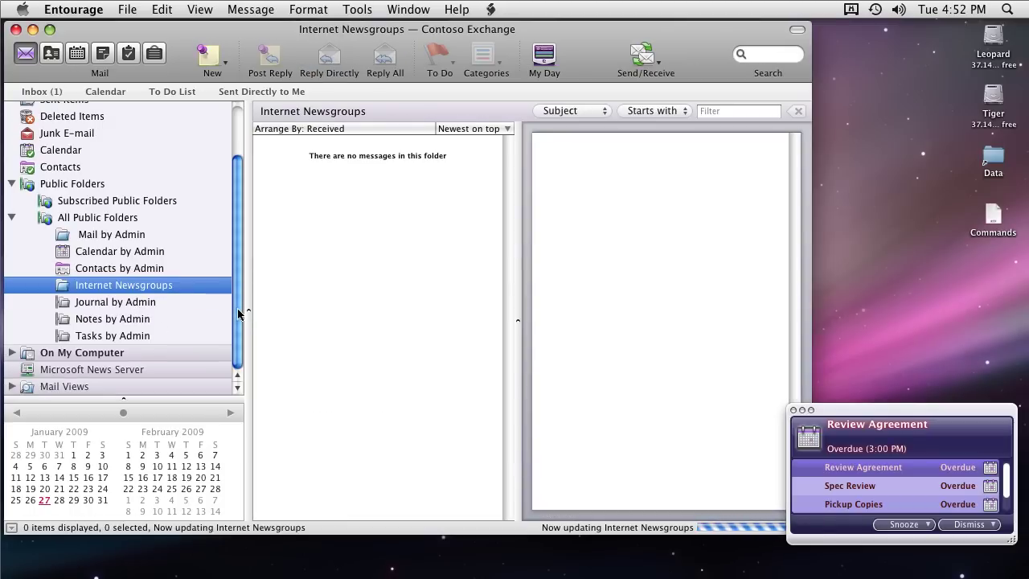
left_click(140, 304)
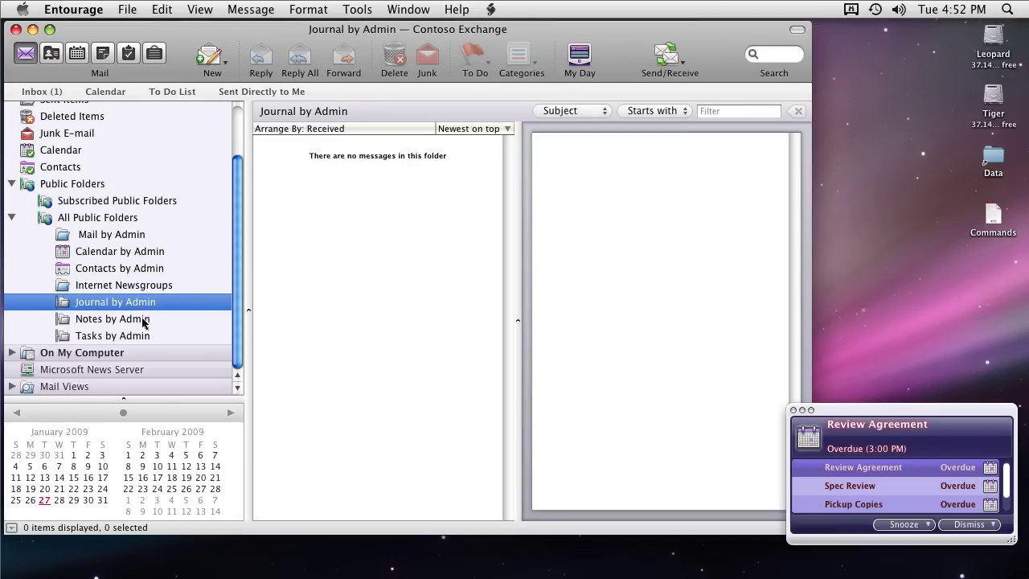
left_click(143, 322)
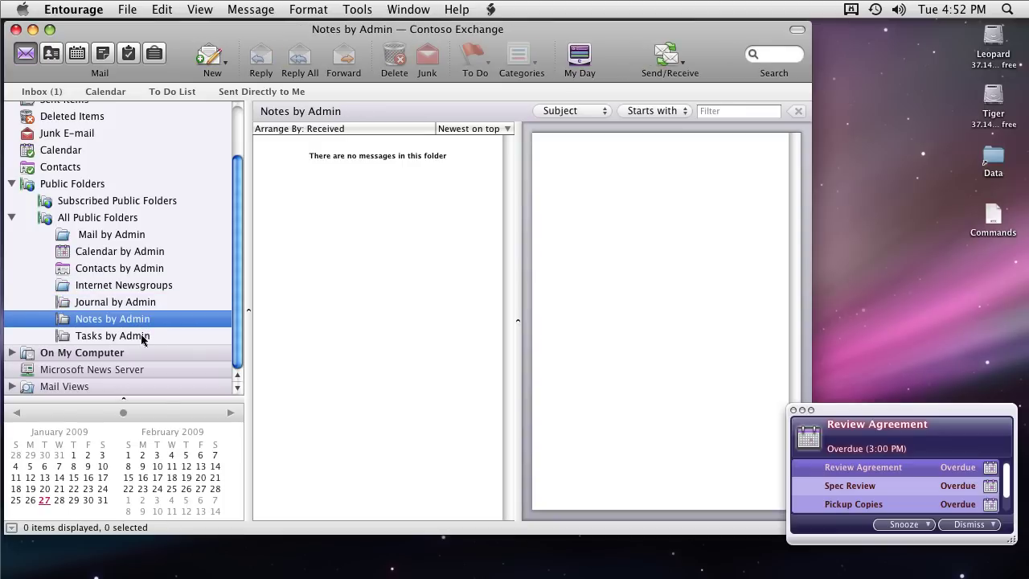
left_click(141, 337)
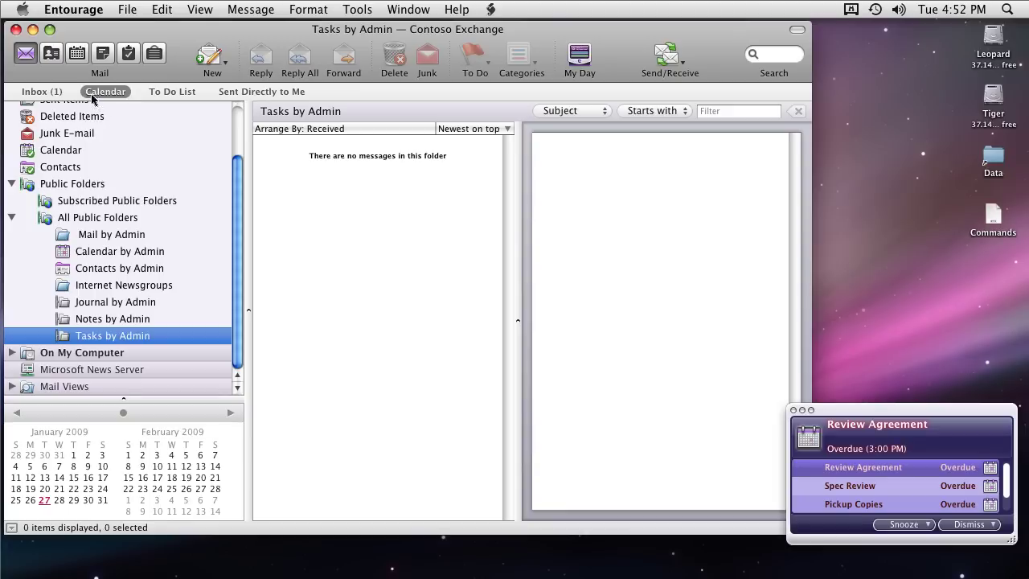
In the Address Book, open the Contoso Exchange directory service and preview one employee's entry
left_click(51, 54)
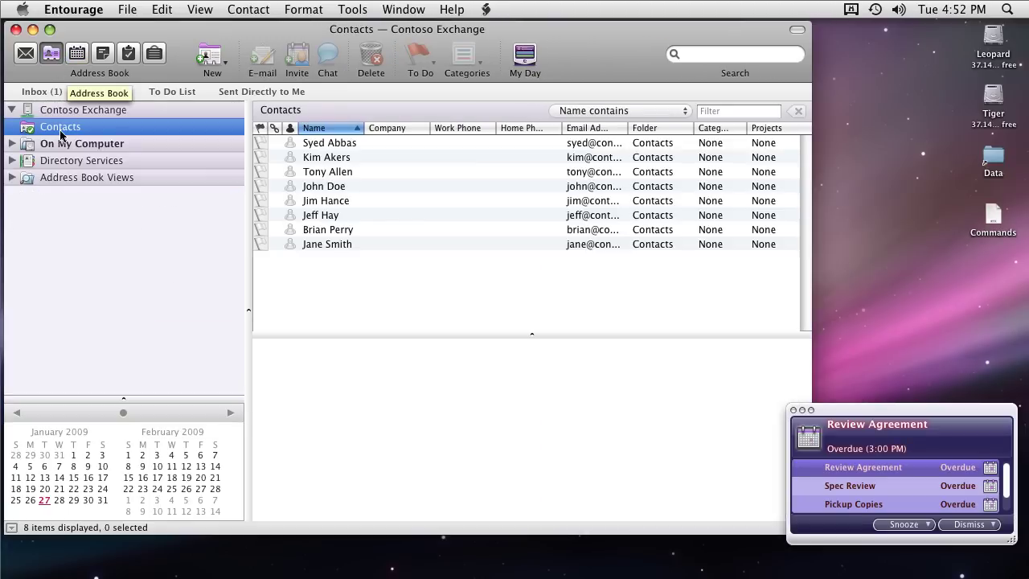
left_click(326, 158)
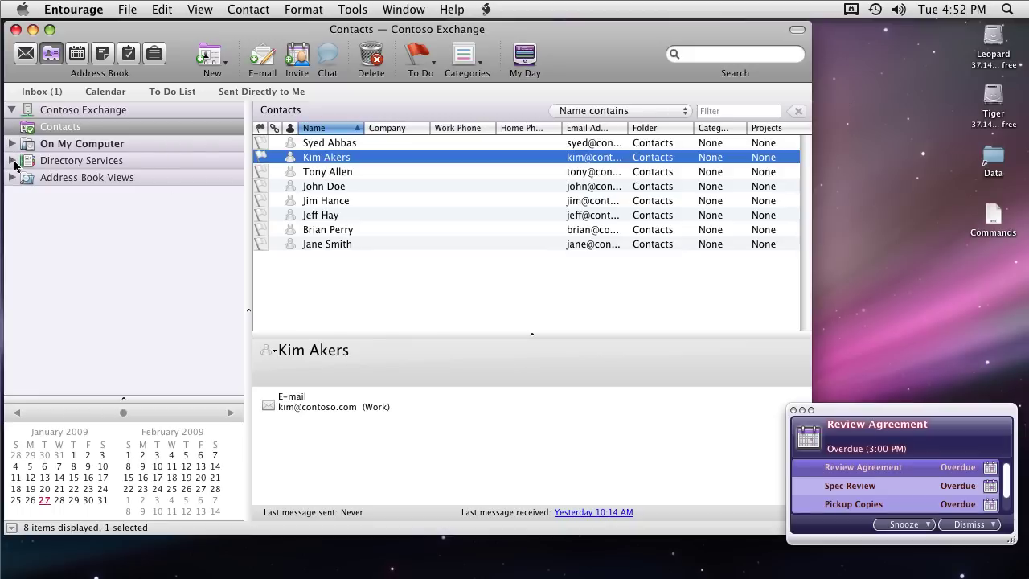
left_click(13, 161)
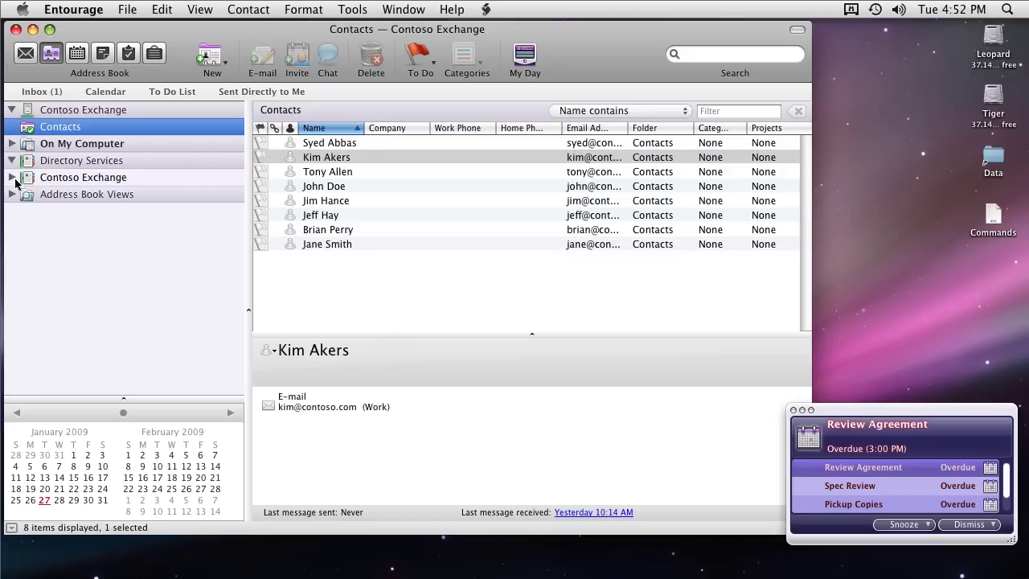
left_click(13, 177)
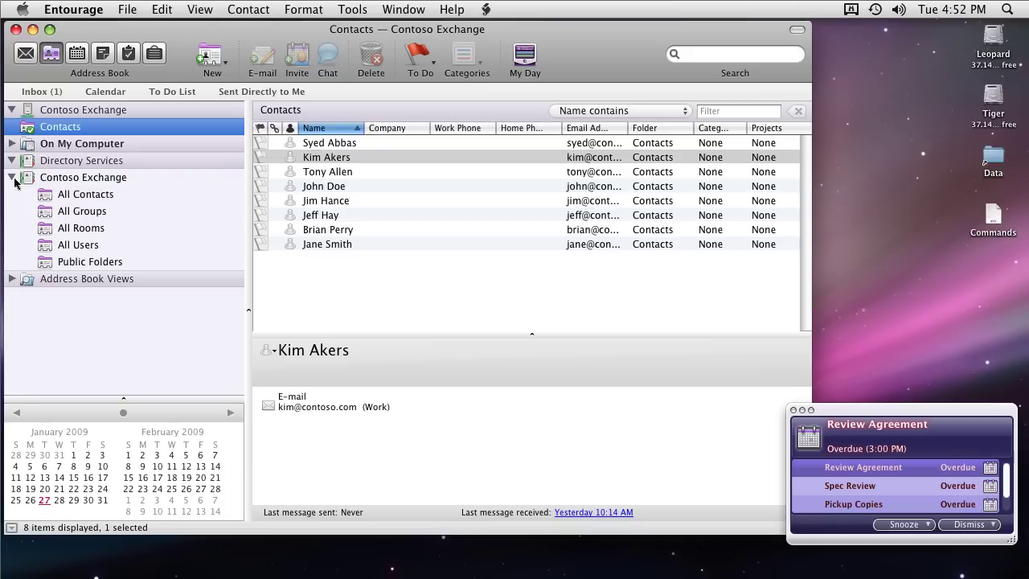
left_click(93, 179)
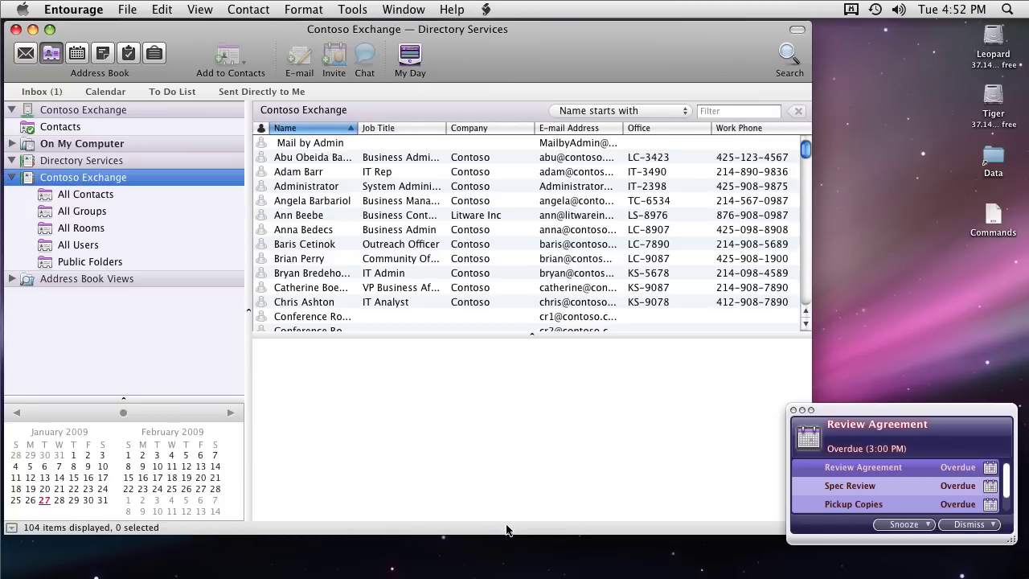
left_click(313, 204)
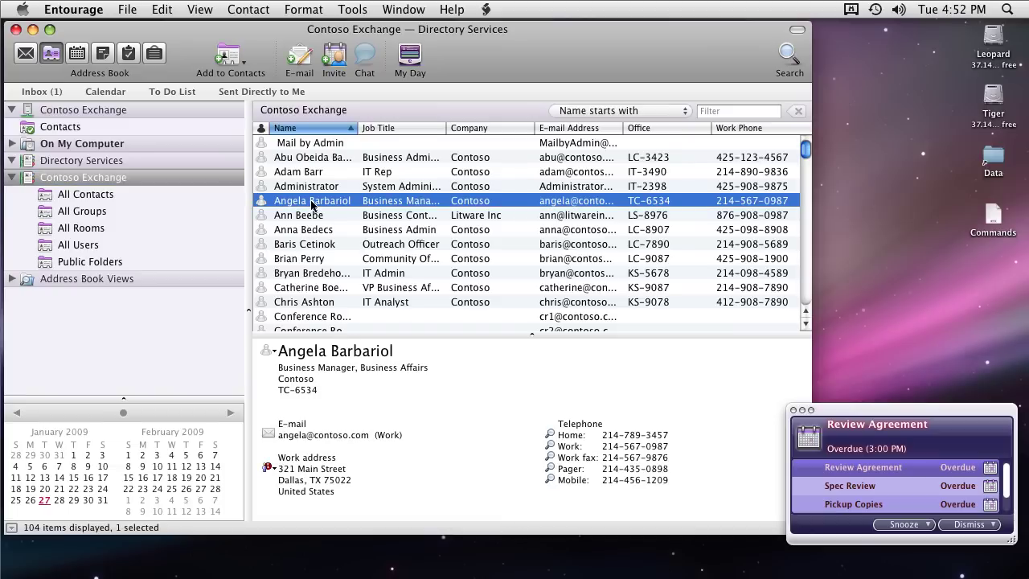
Open the directory entry in its own window, review its organization, groups and proxy addresses, then close it
double_click(312, 205)
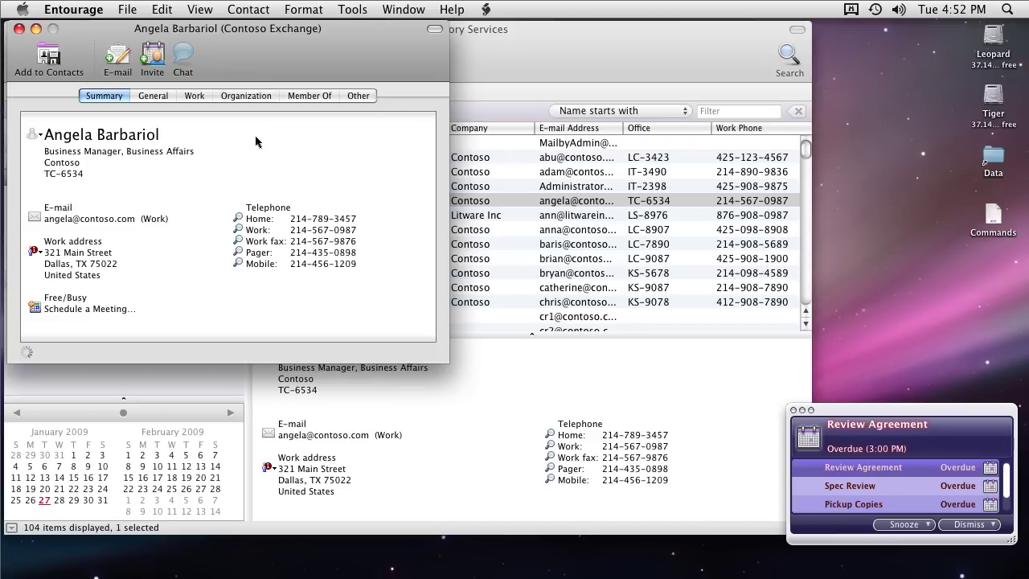
left_click(161, 100)
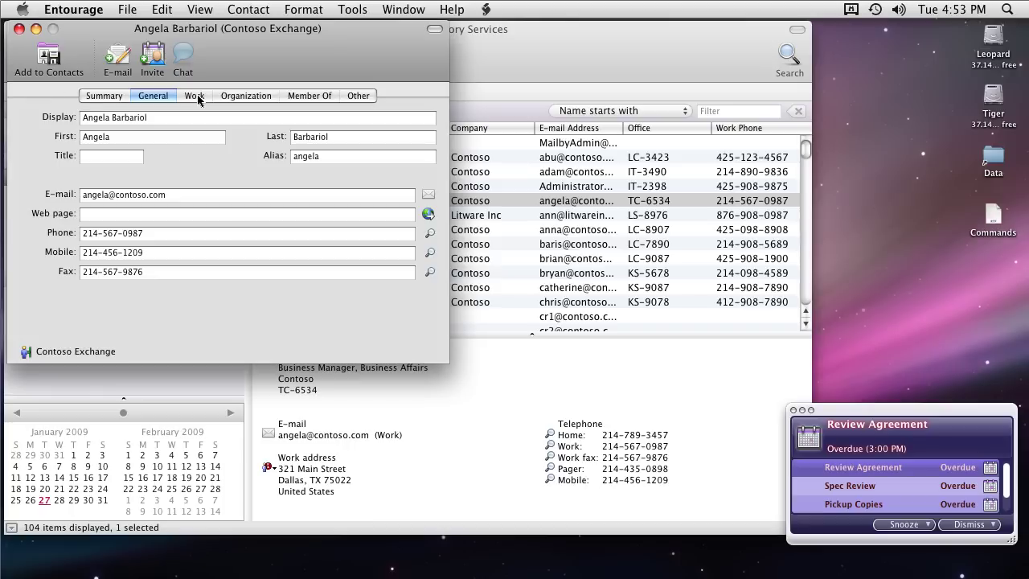
left_click(197, 95)
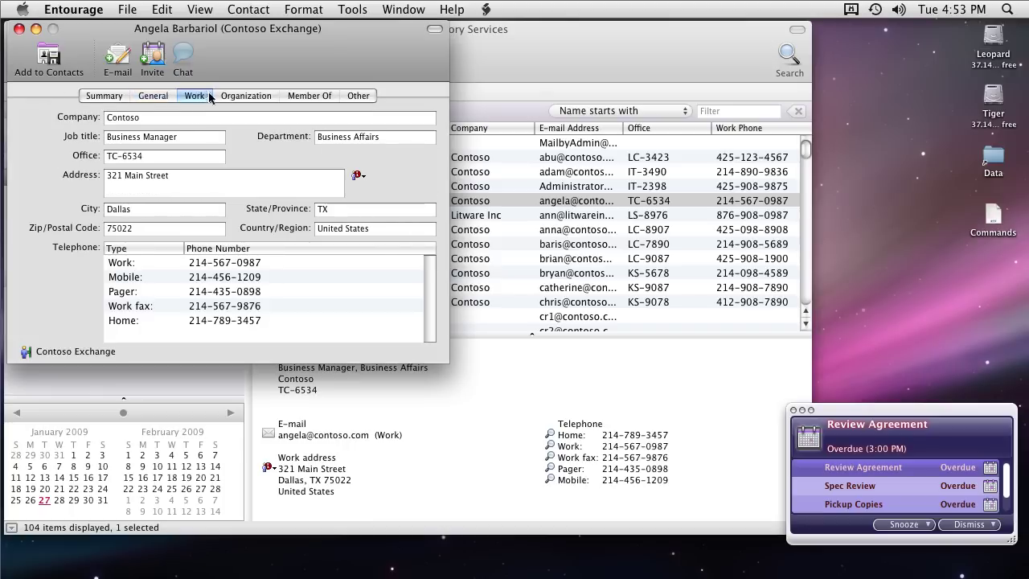
left_click(234, 97)
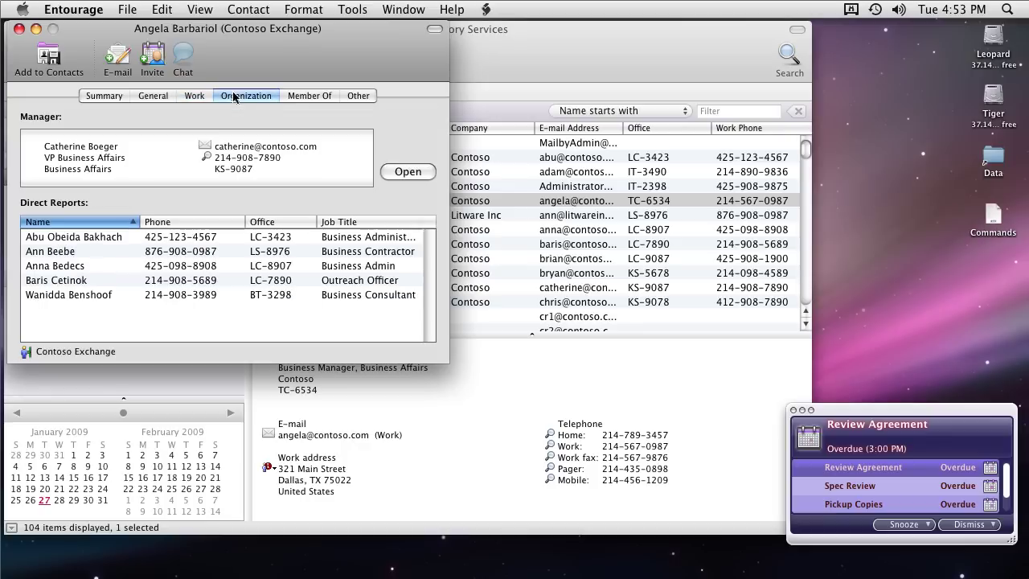
left_click(325, 98)
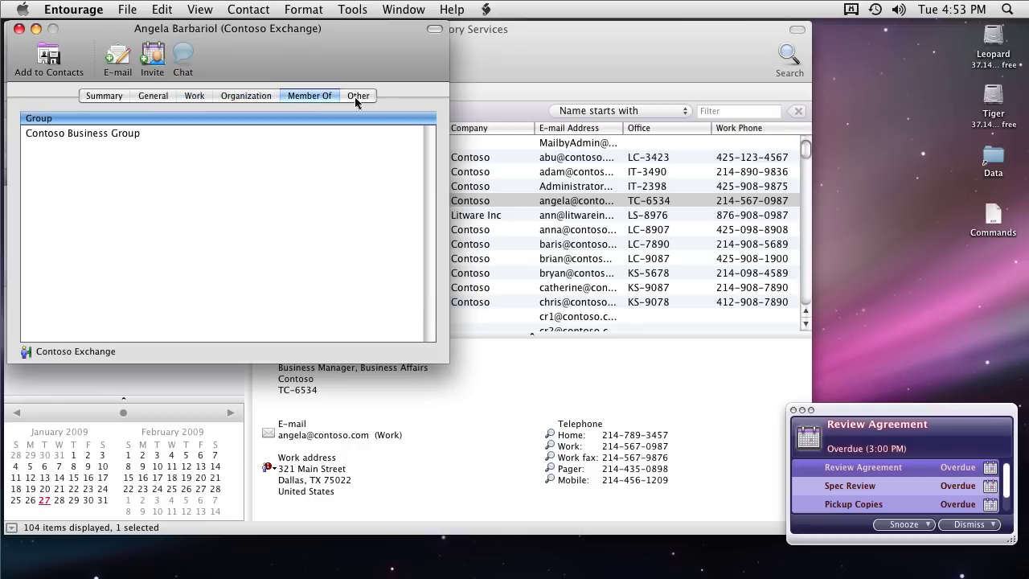
left_click(359, 99)
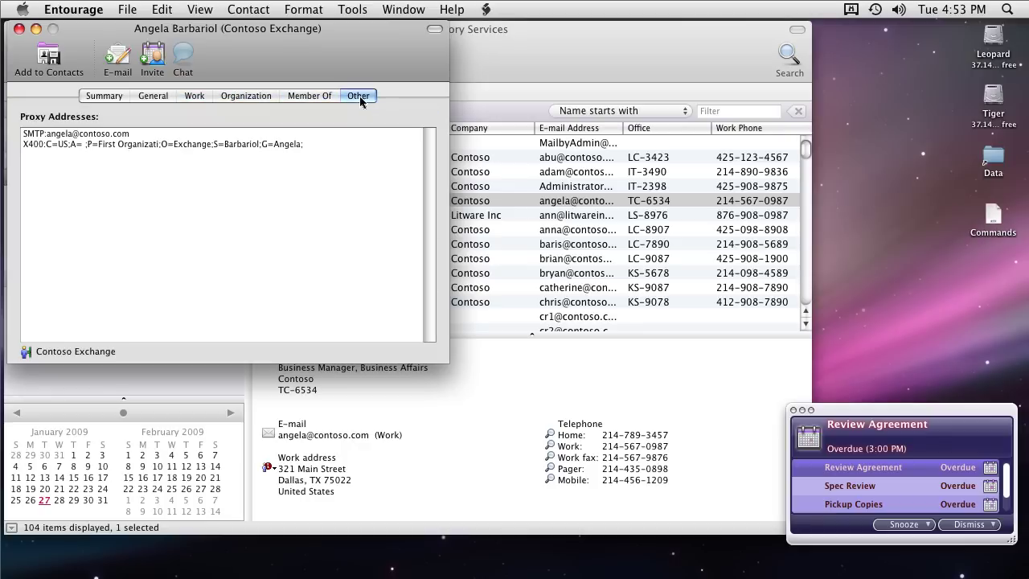
left_click(20, 29)
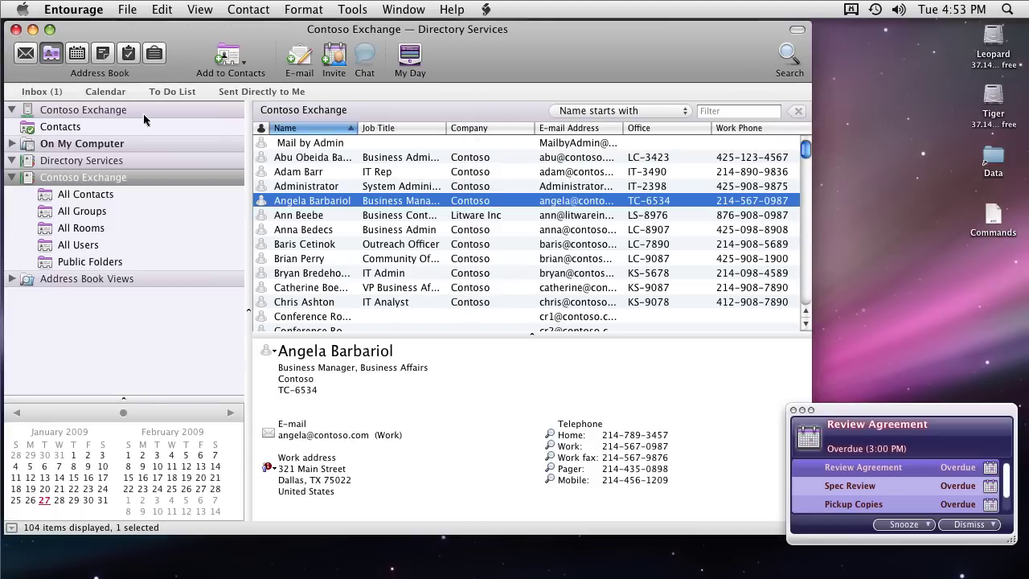
Browse All Contacts, then list All Groups with a widened Name column and preview Contoso Business Group
left_click(85, 194)
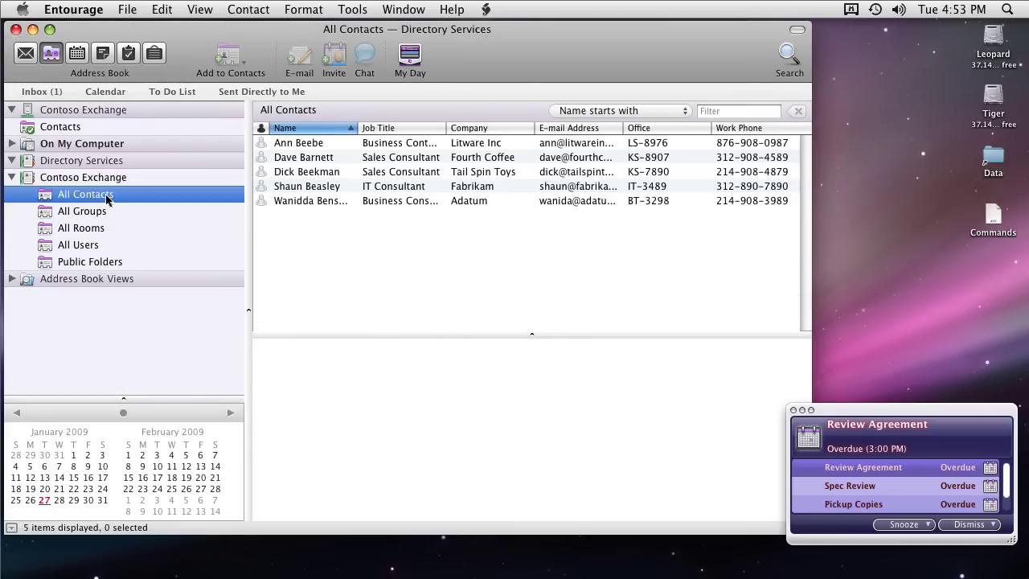
left_click(306, 187)
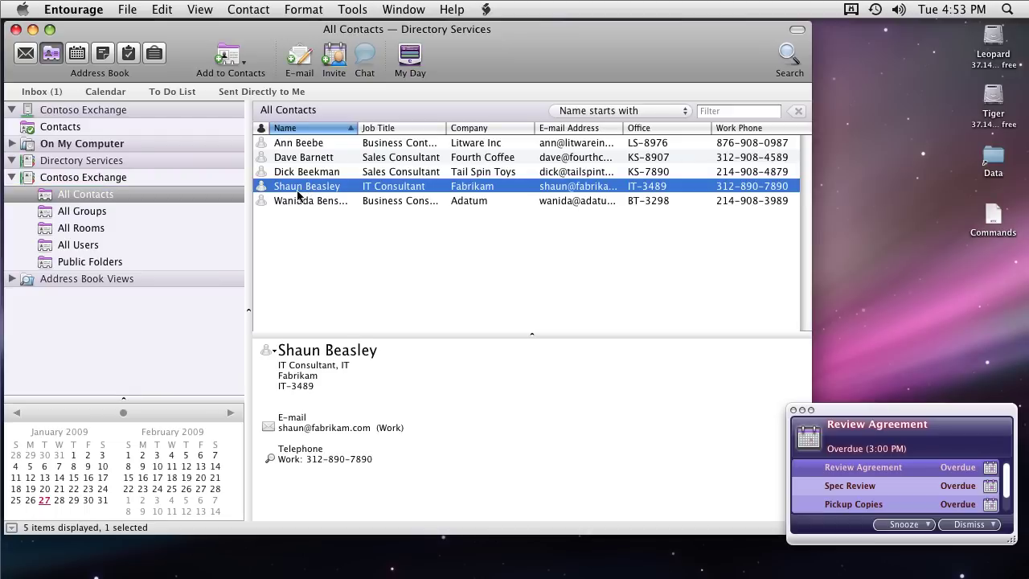
left_click(95, 214)
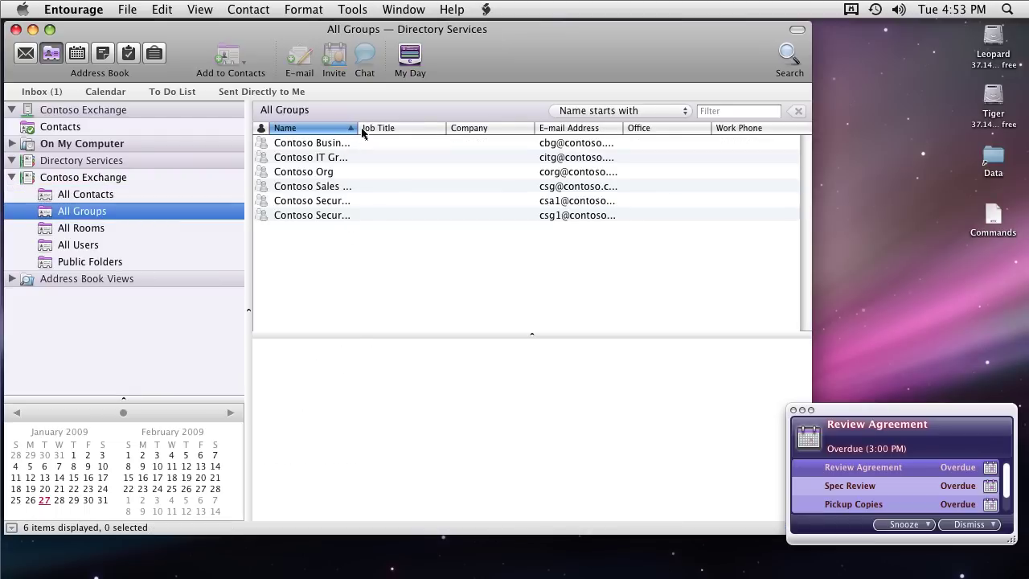
left_click_drag(358, 131, 423, 129)
left_click(372, 145)
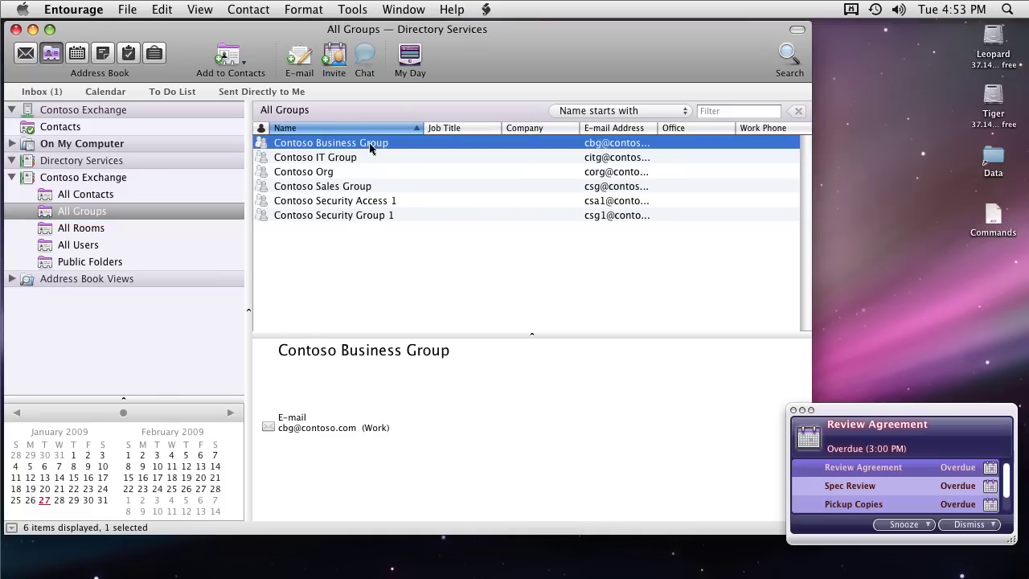
Open Contoso Business Group's details, review its Member Of and proxy addresses, and close it
double_click(358, 147)
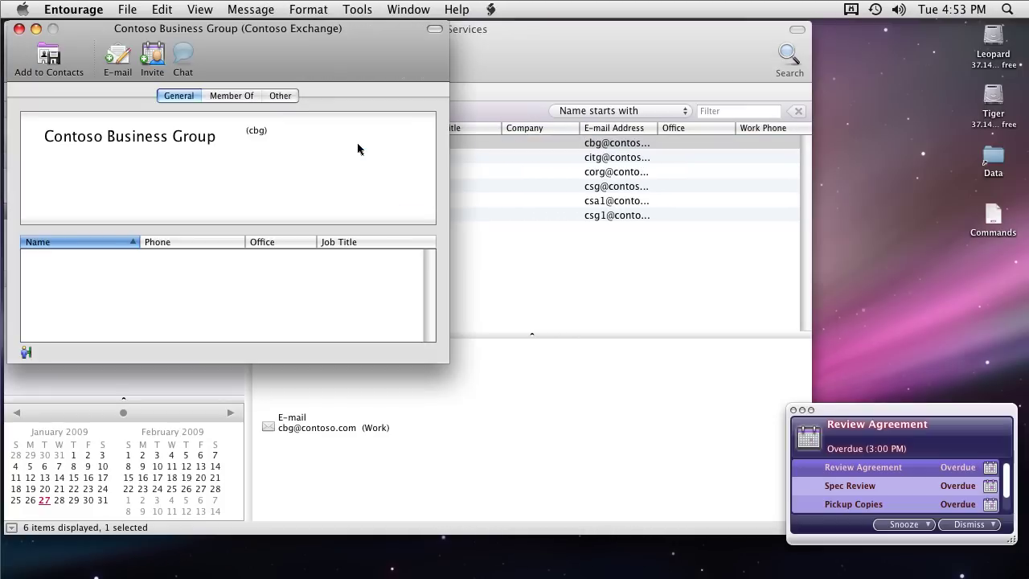
left_click(228, 98)
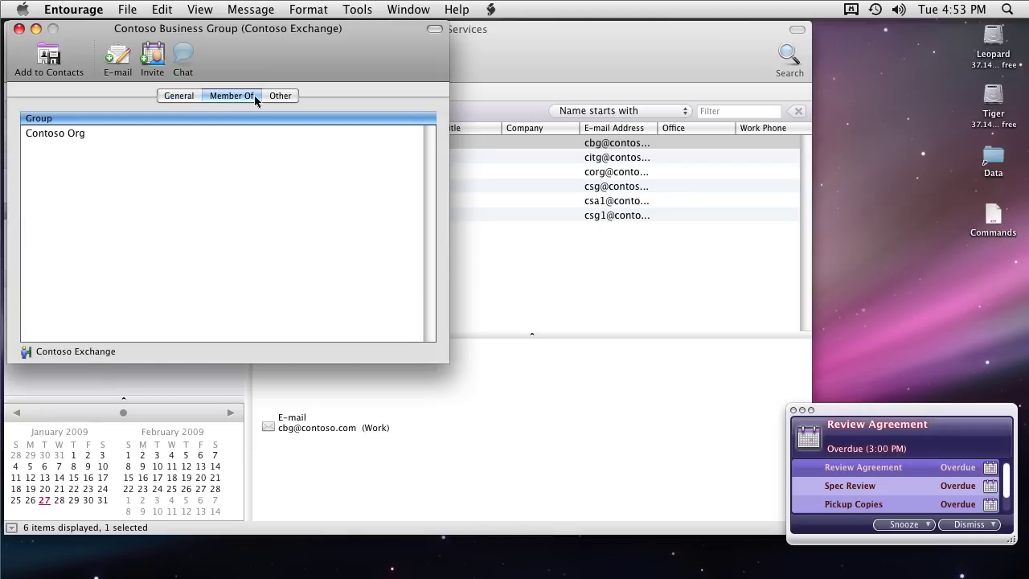
left_click(274, 98)
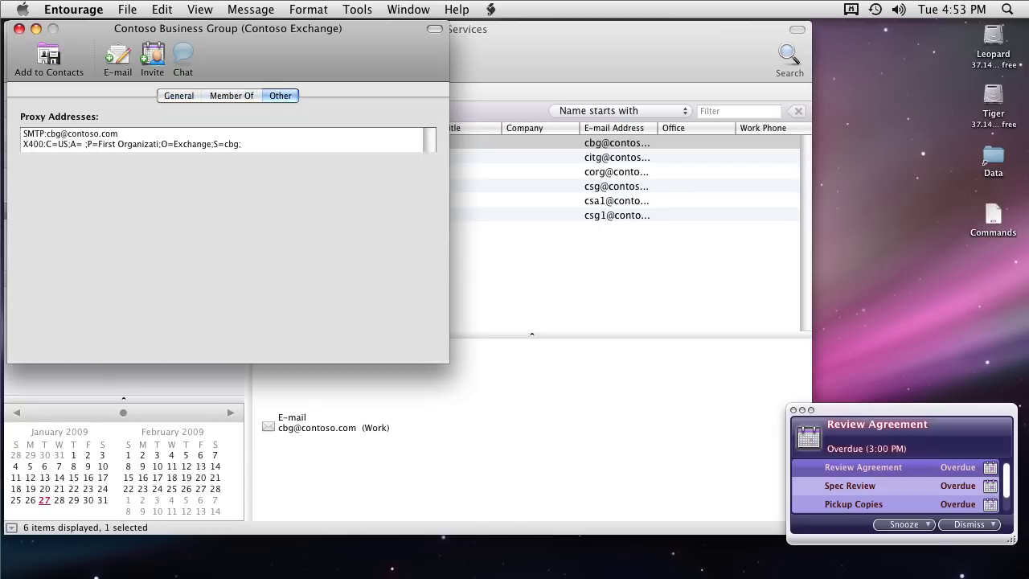
left_click(20, 30)
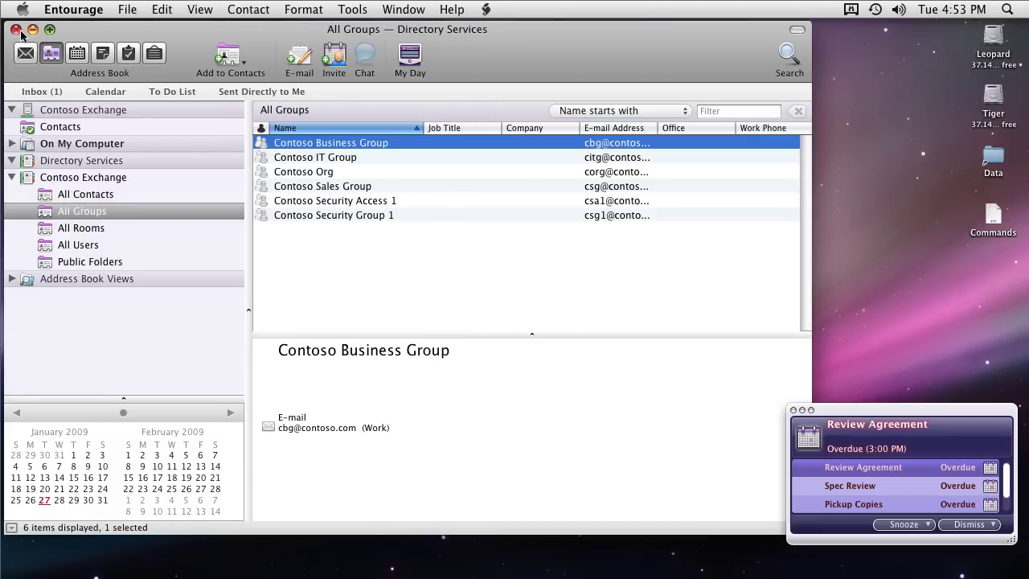
Preview Conference Room 2 in All Rooms, a user in All Users, and Mail by Admin in Public Folders
left_click(87, 231)
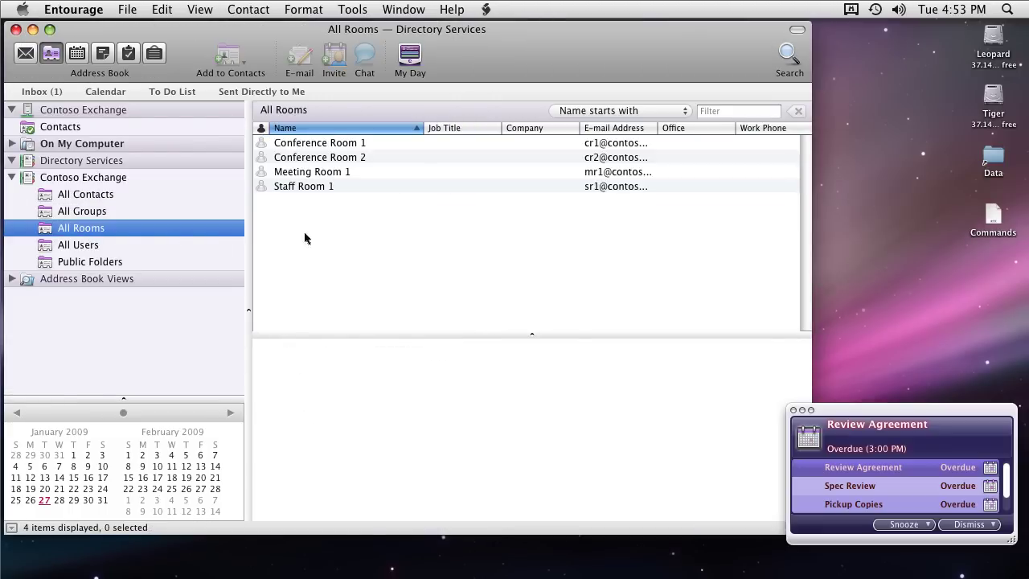
left_click(322, 159)
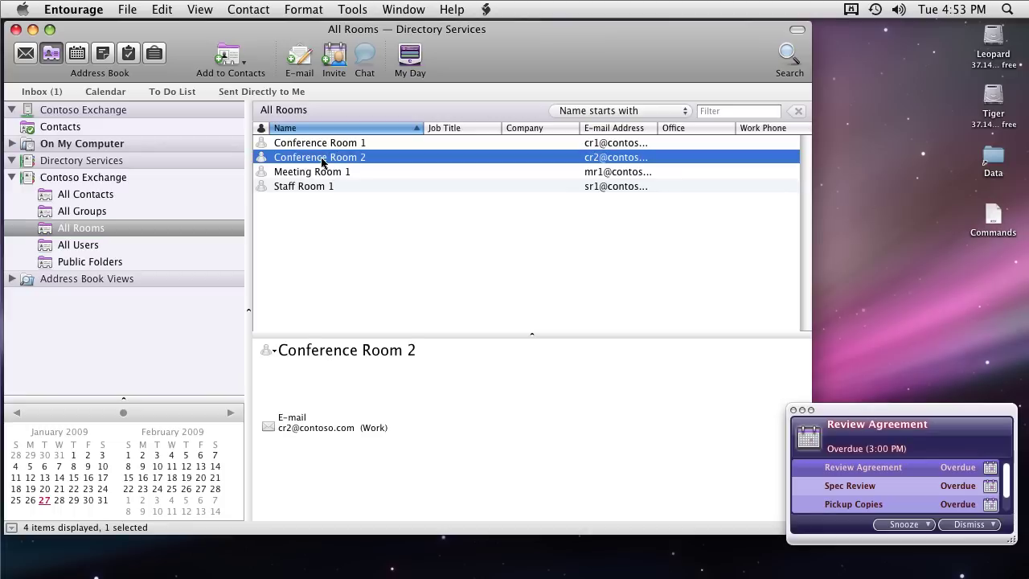
left_click(83, 248)
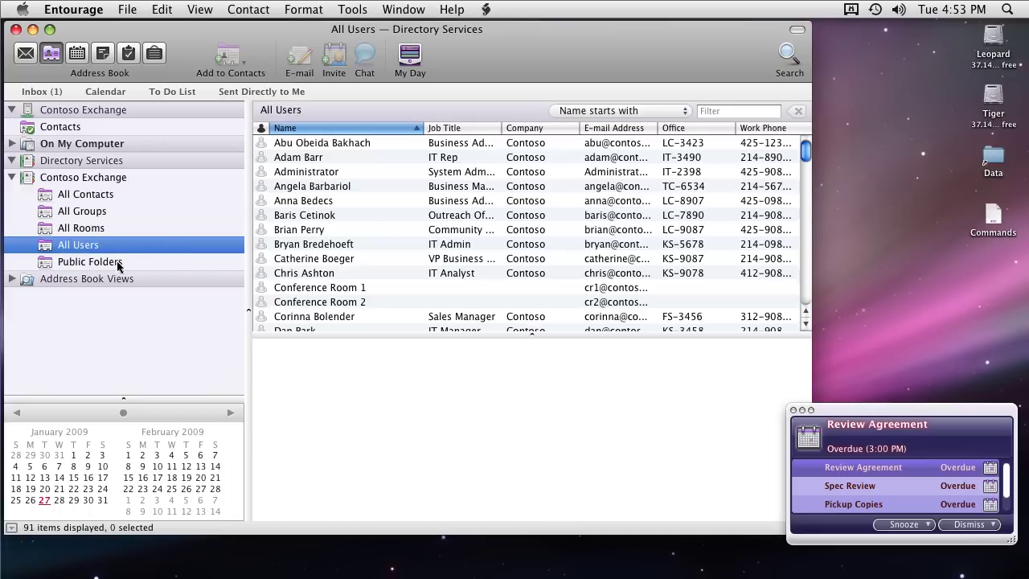
left_click(275, 188)
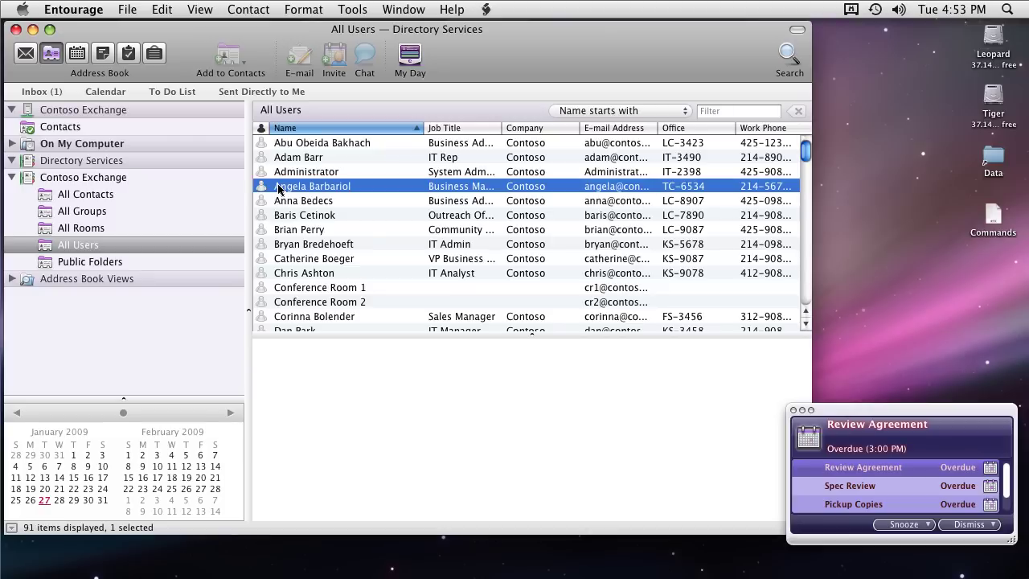
left_click(117, 268)
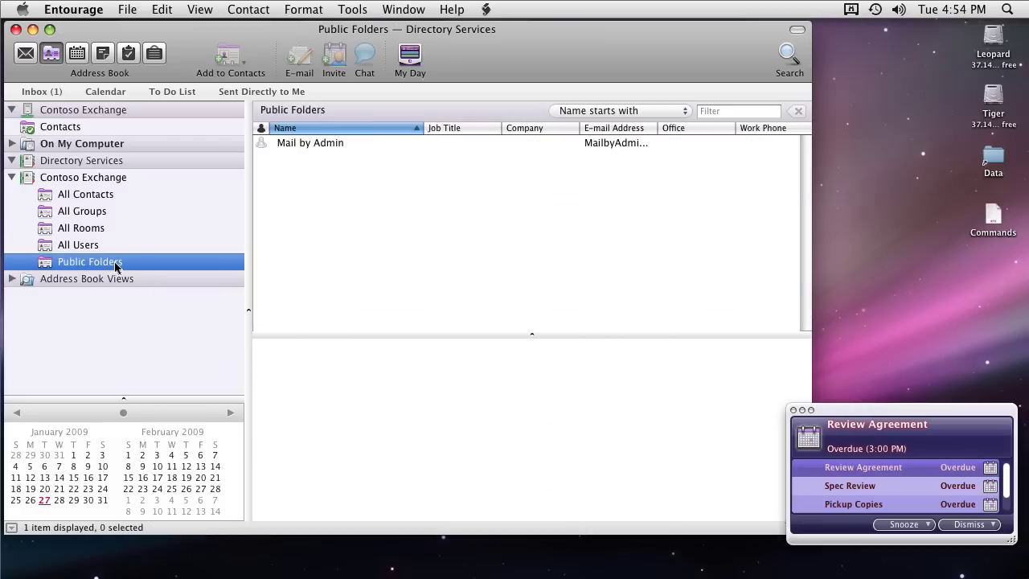
left_click(316, 147)
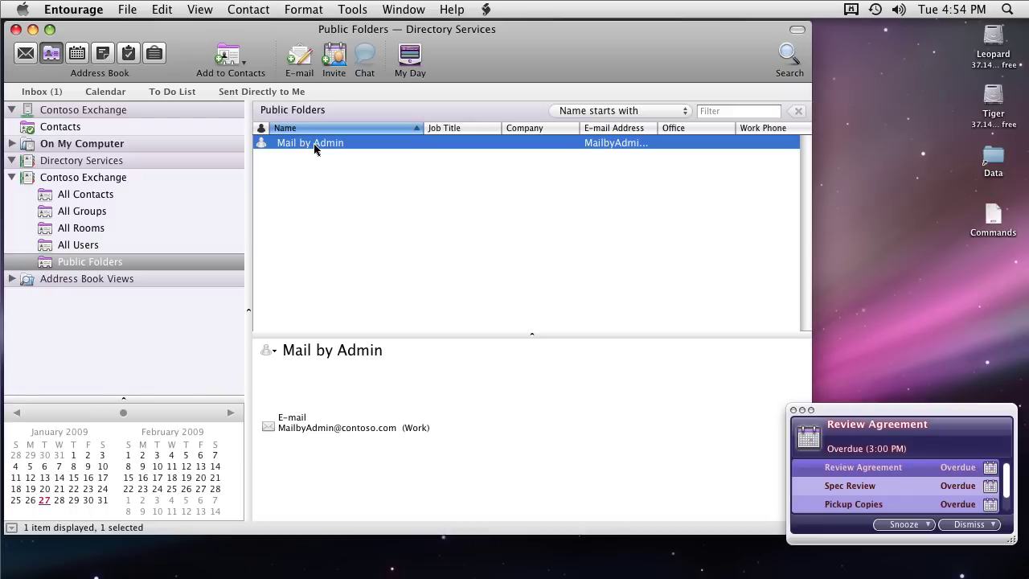
Return to the Contoso Exchange Inbox, collapse Public Folders, and read the Specs Review meeting request
left_click(28, 56)
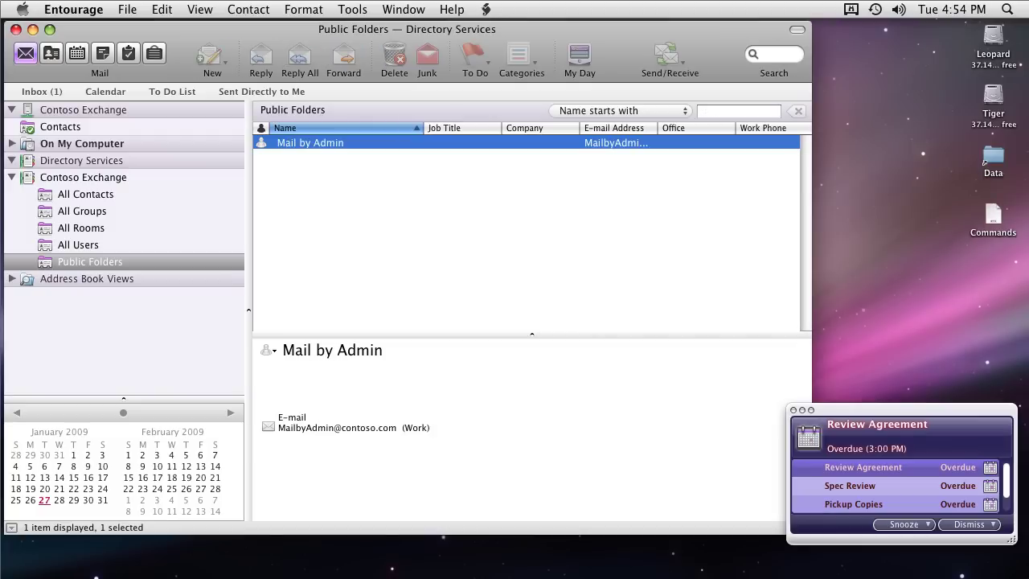
scroll(237, 123, "up", 3)
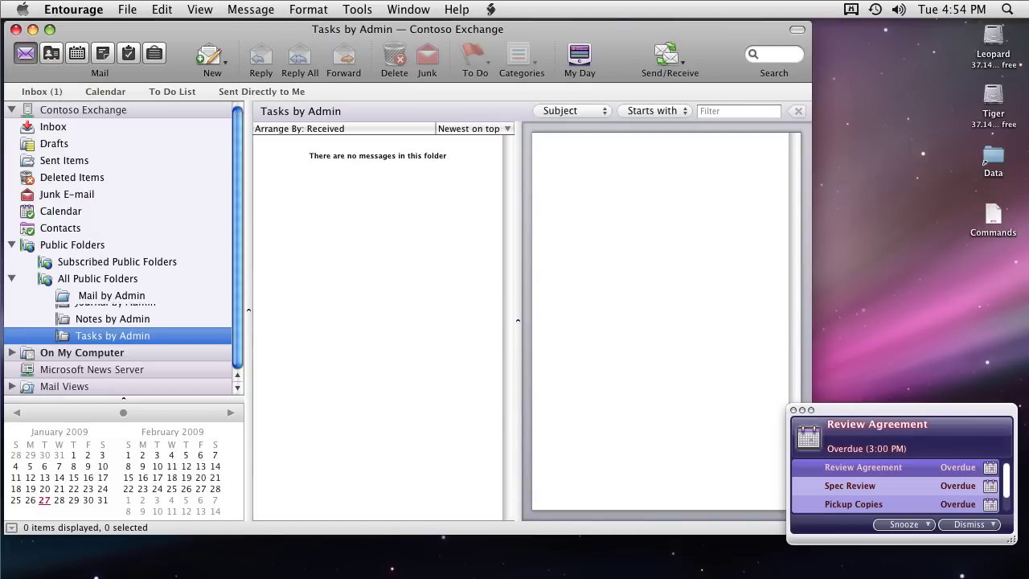
left_click(53, 127)
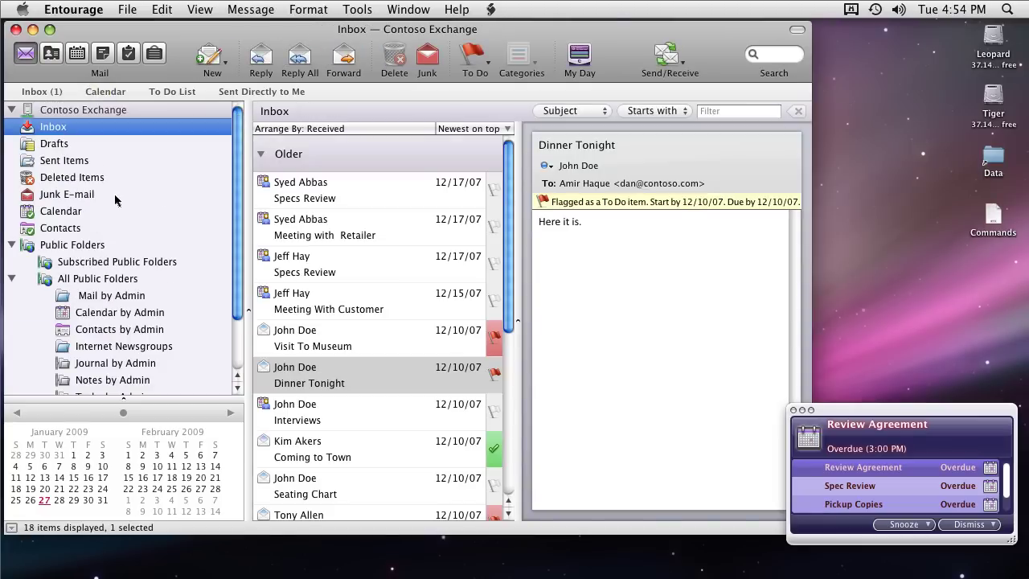
left_click(12, 279)
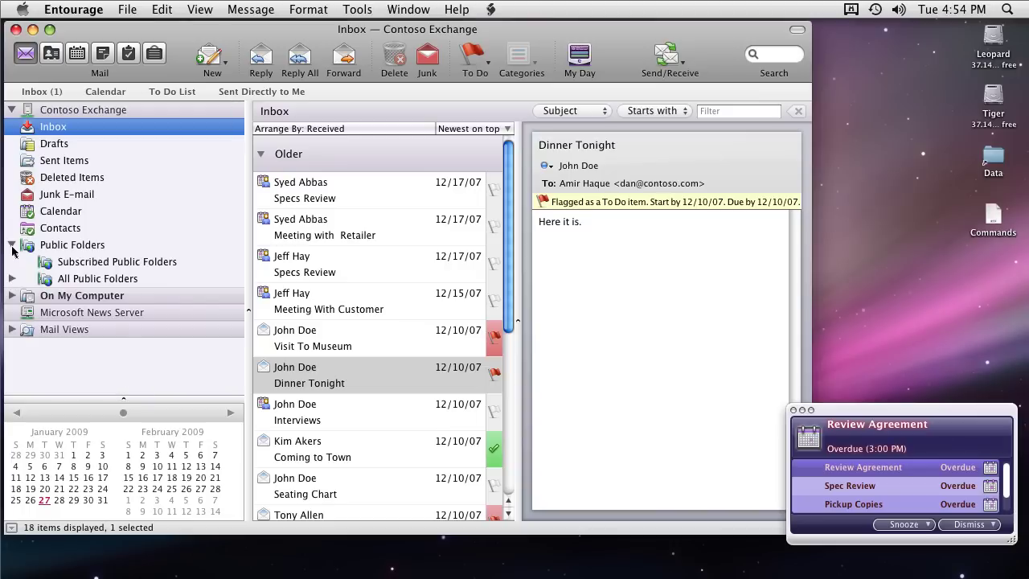
left_click(11, 244)
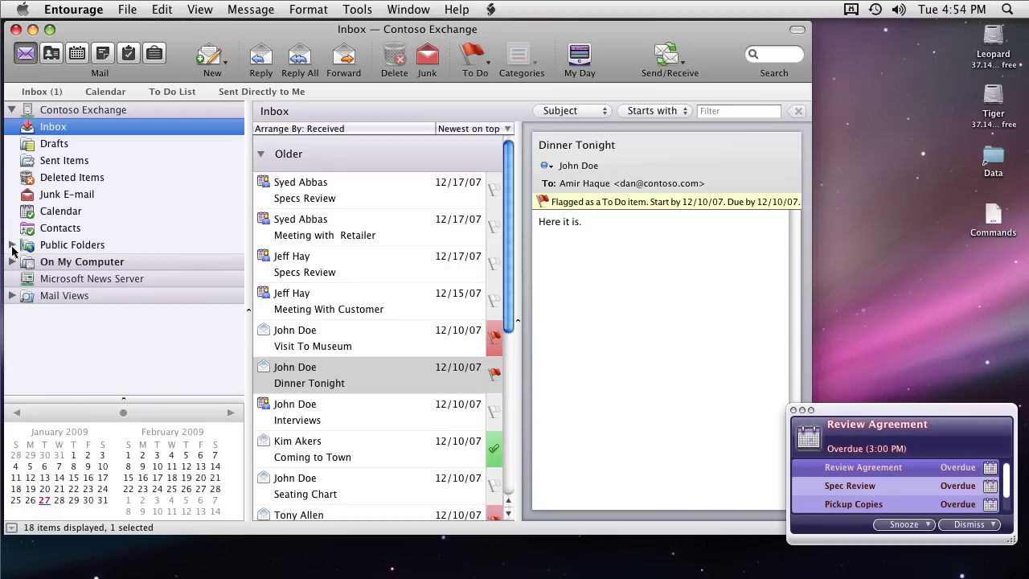
left_click(305, 199)
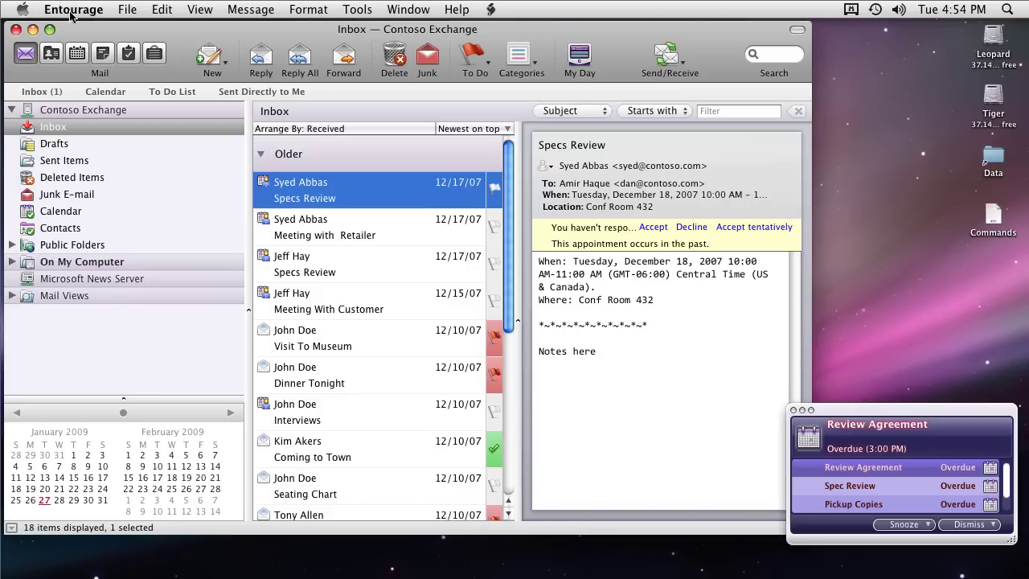
left_click(70, 14)
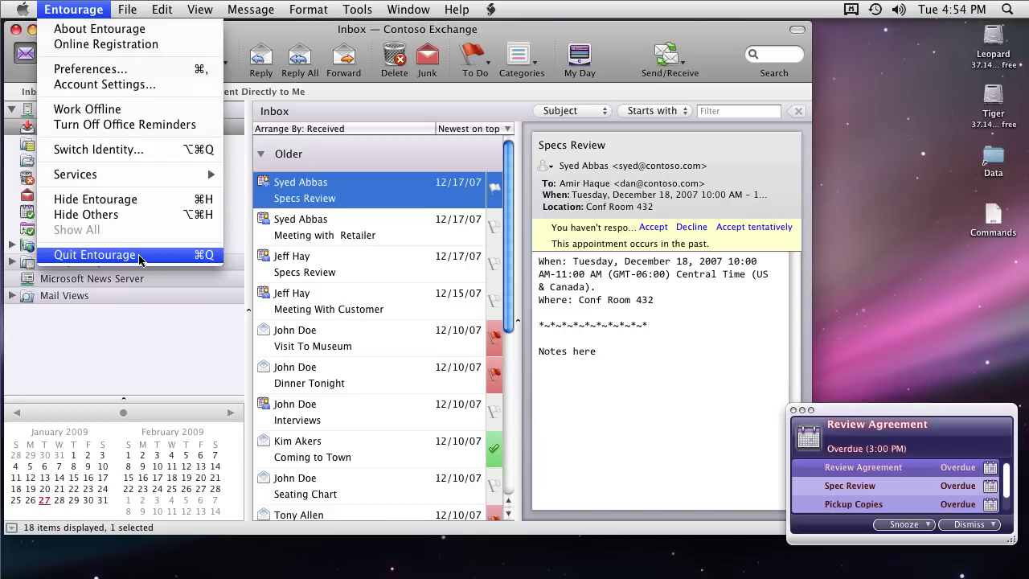